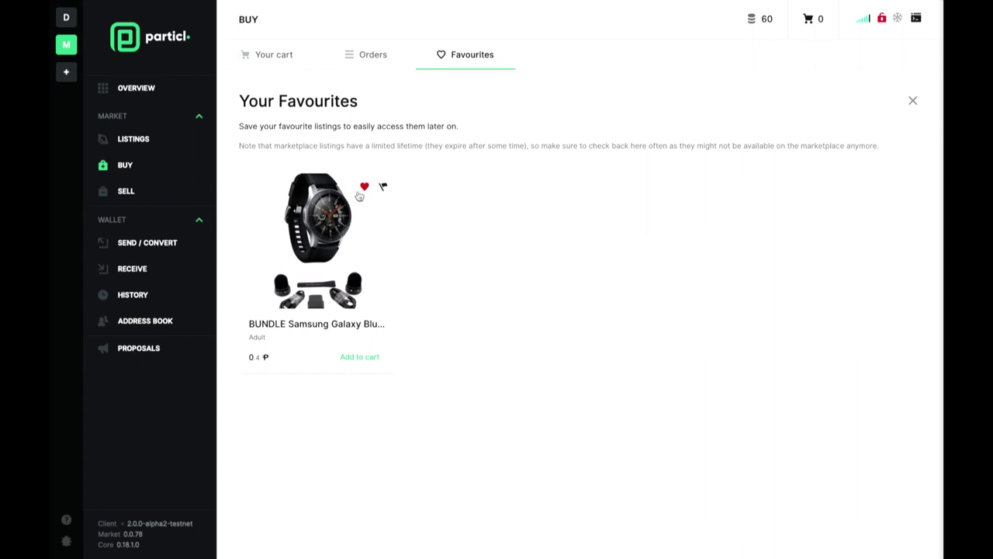
- Review the Canadian Maple Leaf Gold Coin buy order's details and the wallet overview, and return to the marketplace listings
{"action": "left_click", "coordinate": [390, 59]}
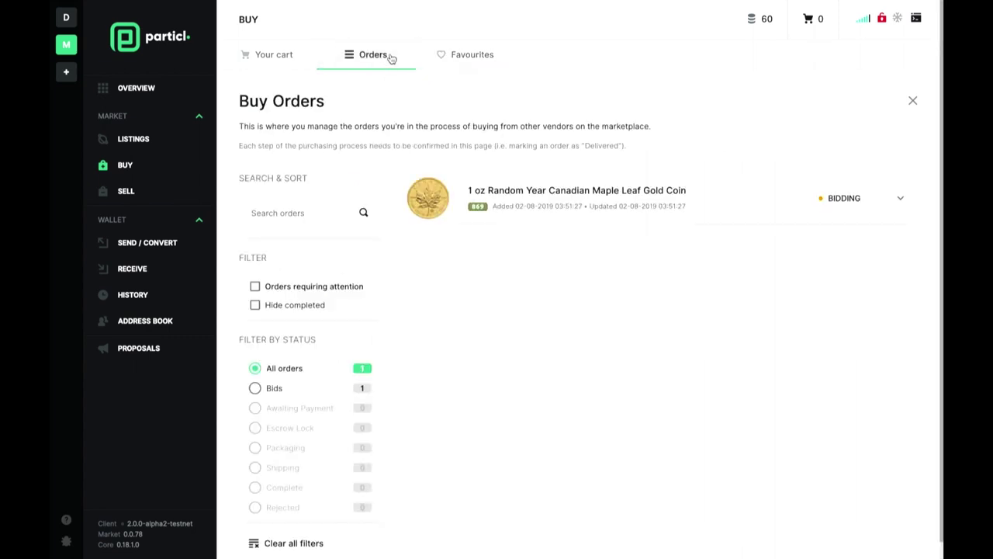
{"action": "left_click", "coordinate": [540, 219]}
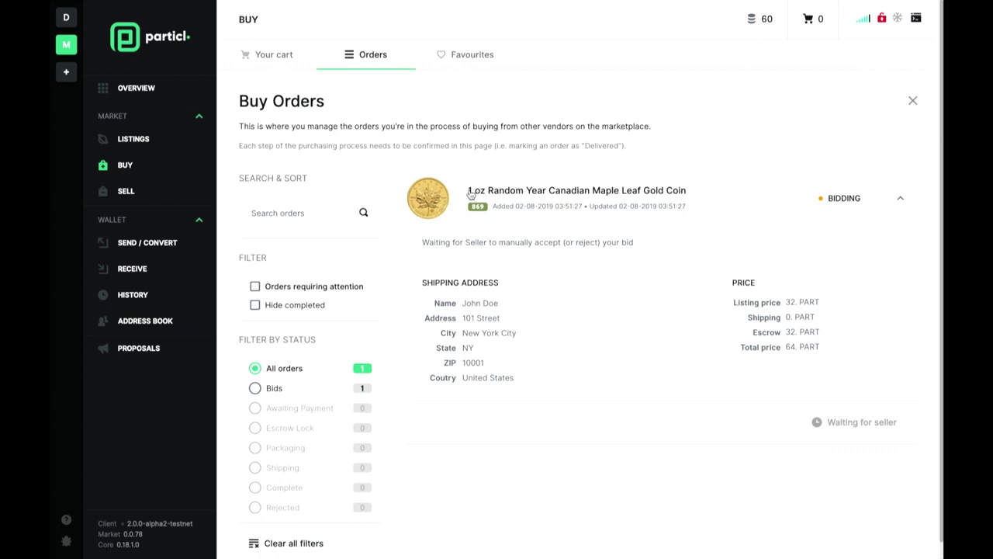
{"action": "left_click", "coordinate": [159, 92]}
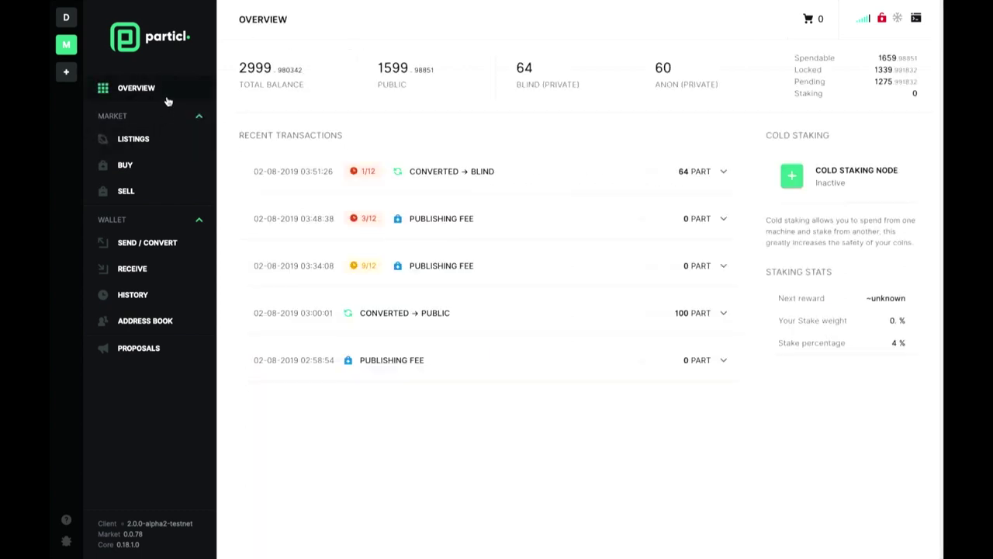
{"action": "left_click", "coordinate": [163, 140]}
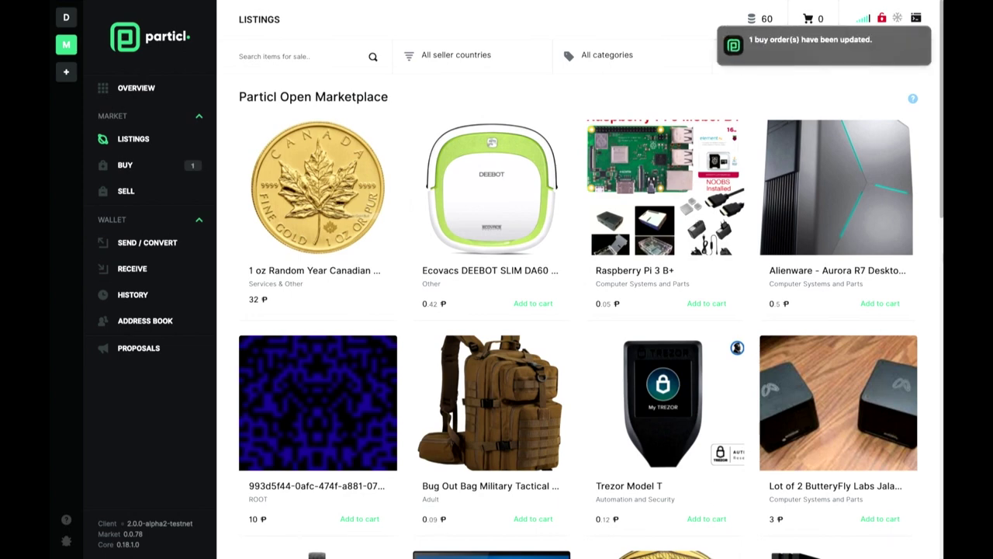
- Filter the buy orders to those requiring attention and expand the gold coin order
{"action": "left_click", "coordinate": [167, 164]}
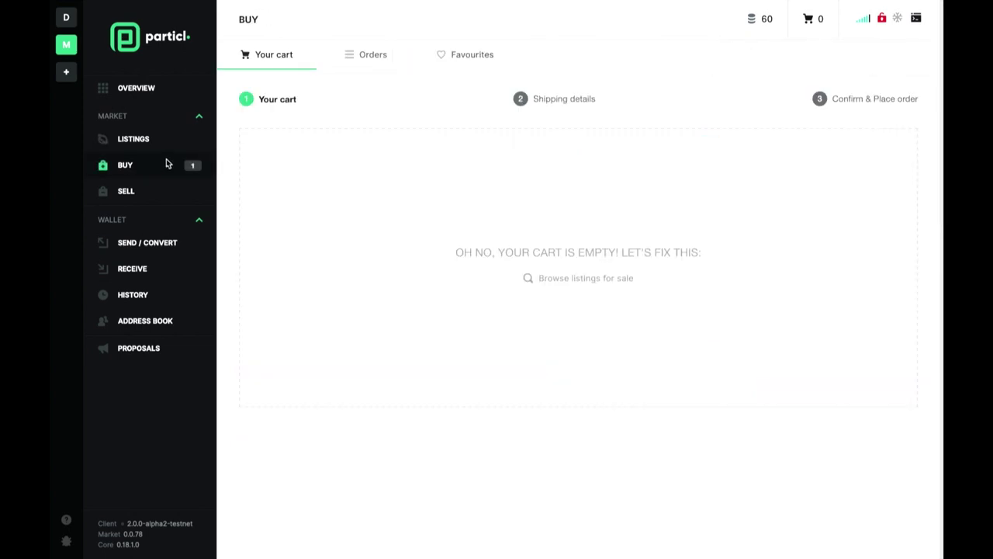
{"action": "left_click", "coordinate": [384, 54]}
{"action": "left_click", "coordinate": [255, 286]}
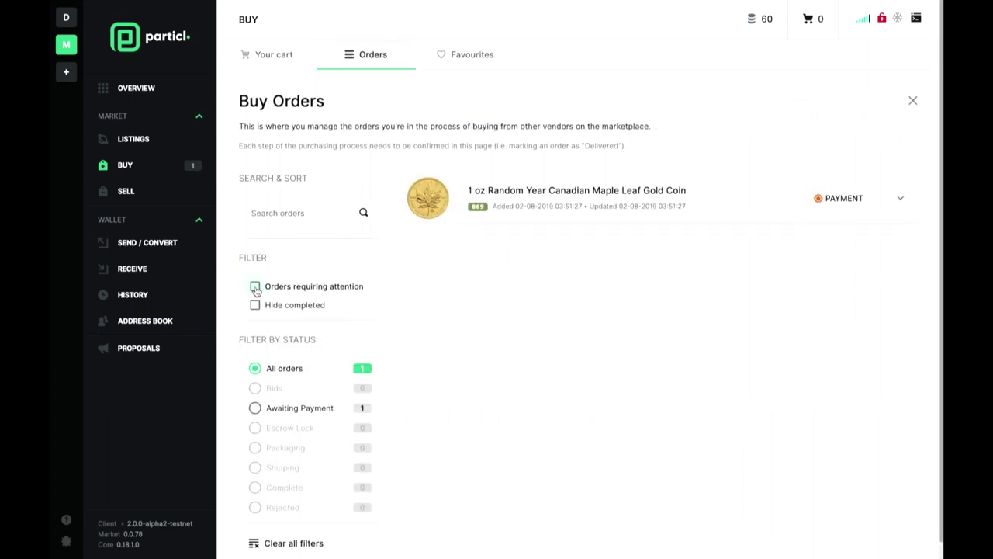
{"action": "left_click", "coordinate": [739, 202]}
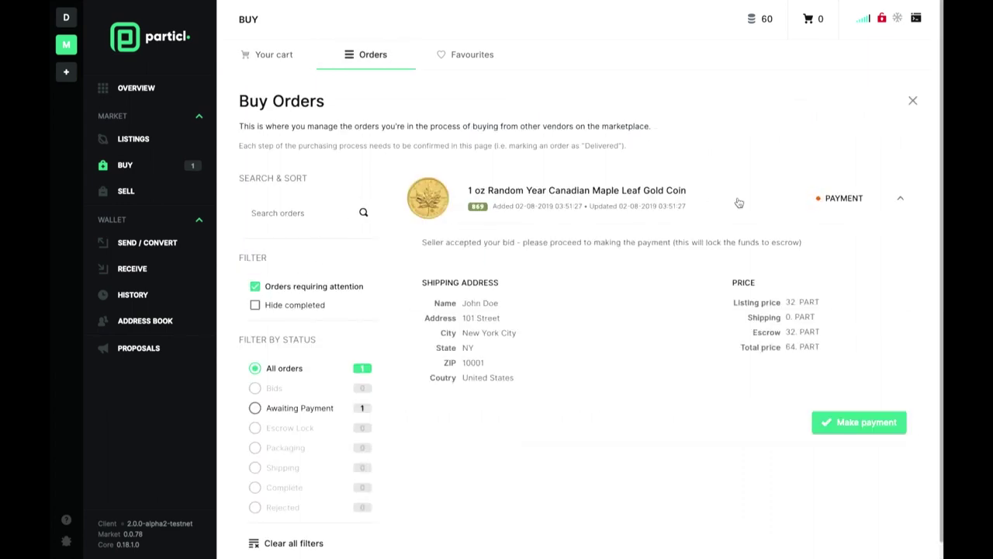
- Make the payment for the gold coin order, providing a telephone number and e-mail address as shipping contact info
{"action": "left_click", "coordinate": [834, 428]}
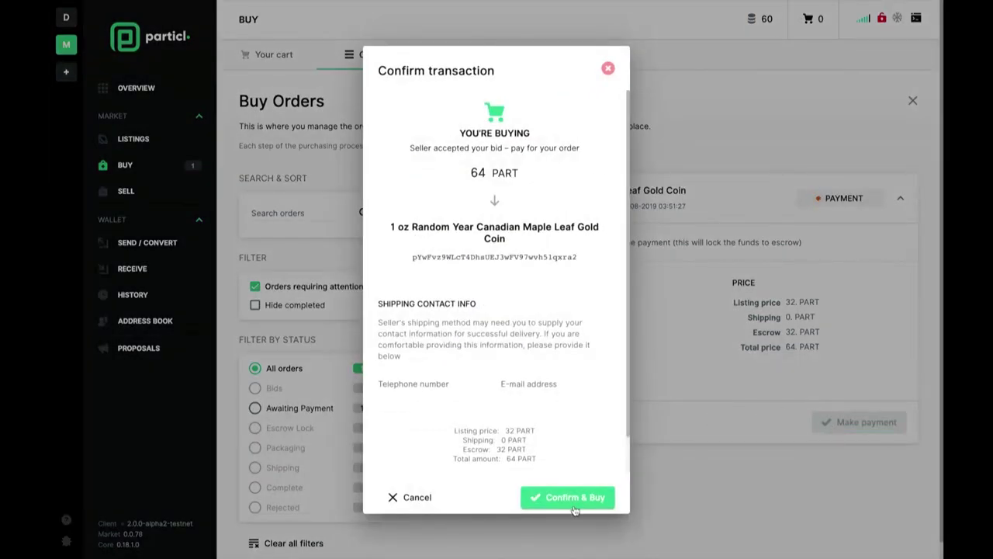
{"action": "left_click", "coordinate": [430, 383]}
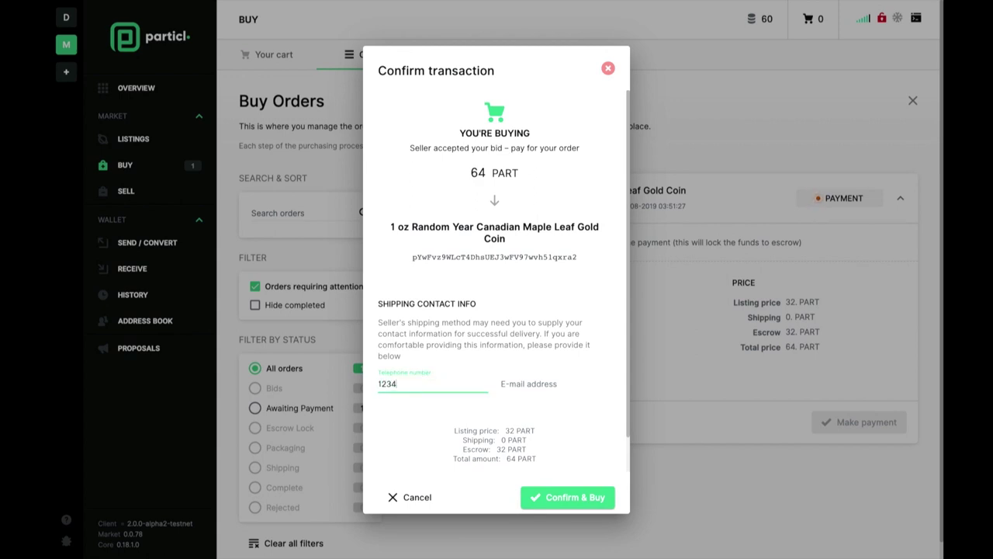
{"action": "left_click", "coordinate": [522, 384]}
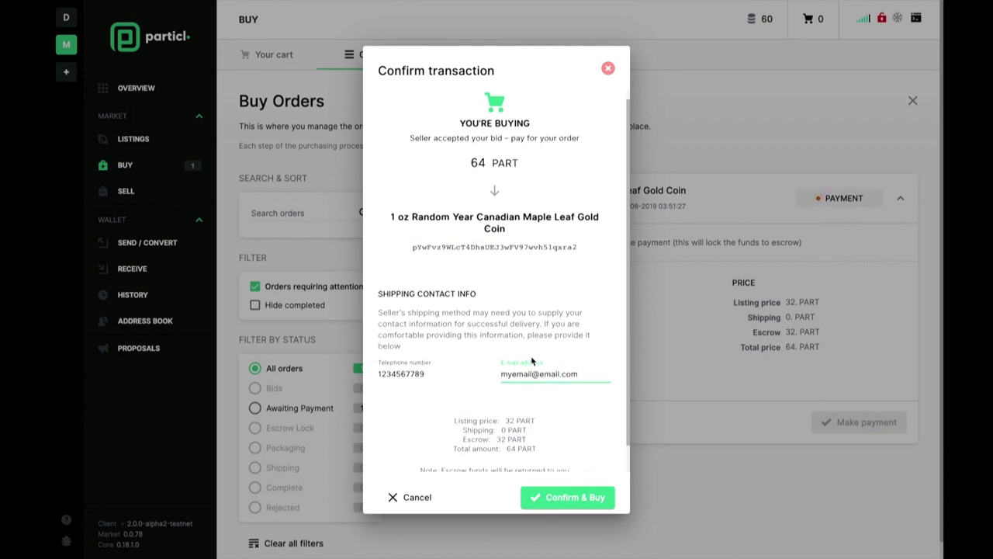
{"action": "scroll", "coordinate": [547, 500], "scroll_direction": "down", "scroll_amount": 1}
{"action": "left_click", "coordinate": [555, 505]}
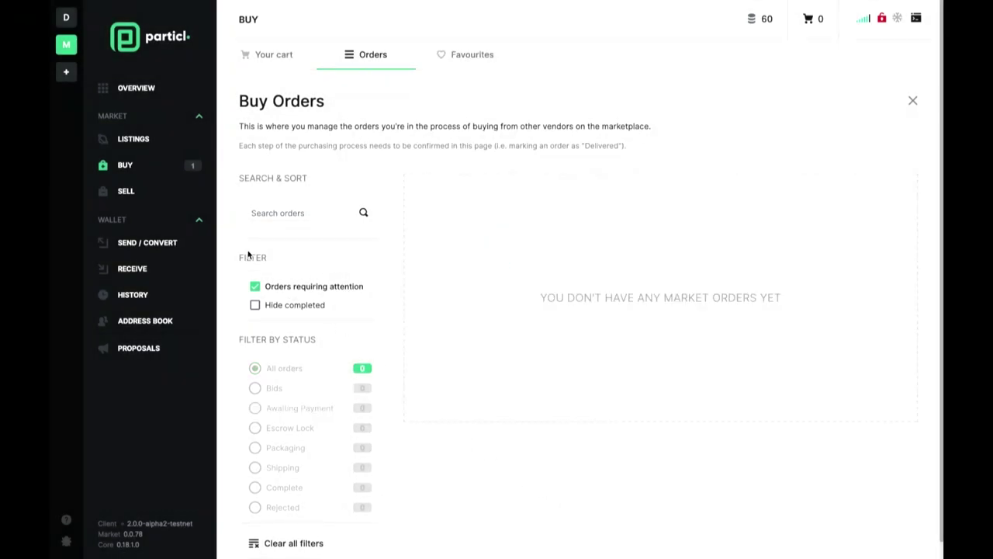
{"action": "left_click", "coordinate": [153, 140]}
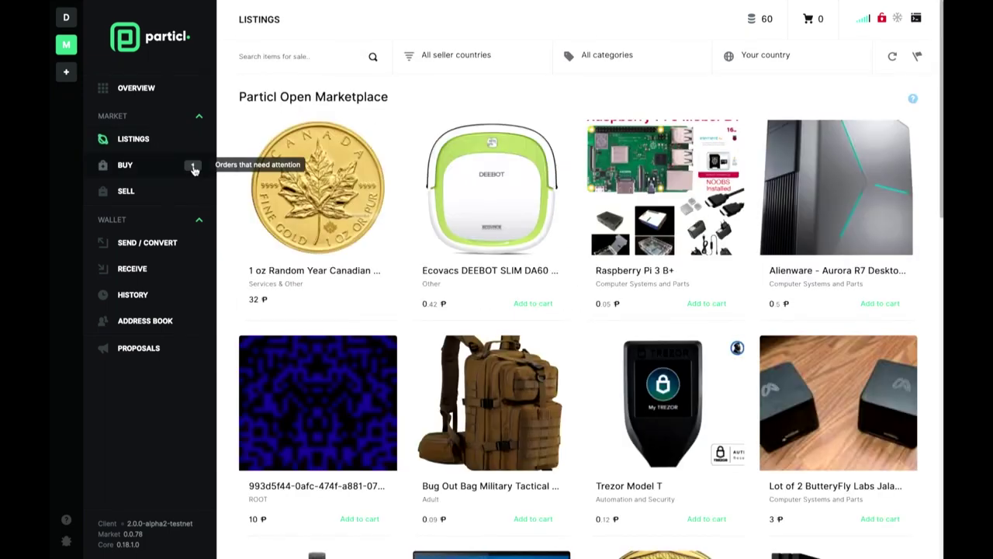
{"action": "left_click", "coordinate": [168, 166]}
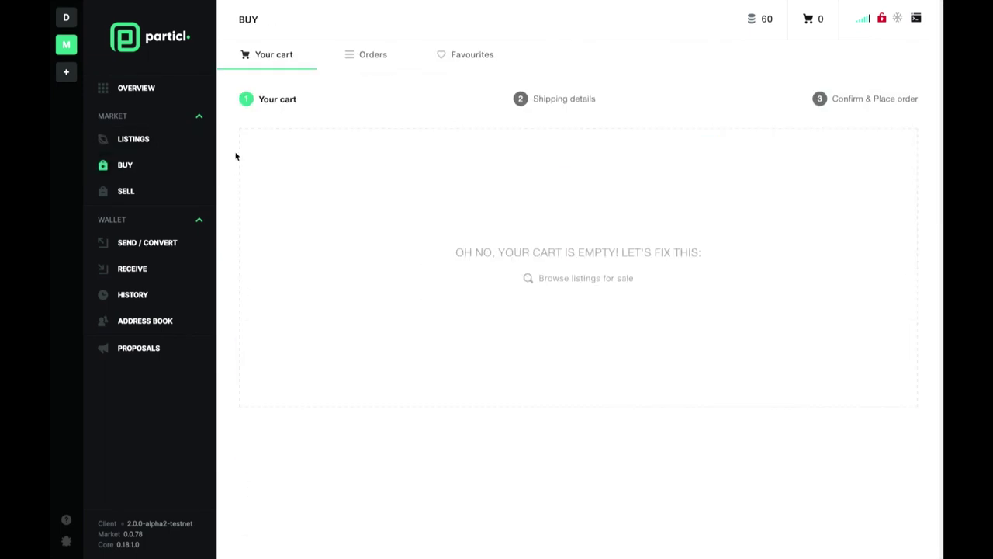
{"action": "left_click", "coordinate": [162, 120]}
{"action": "left_click", "coordinate": [162, 120]}
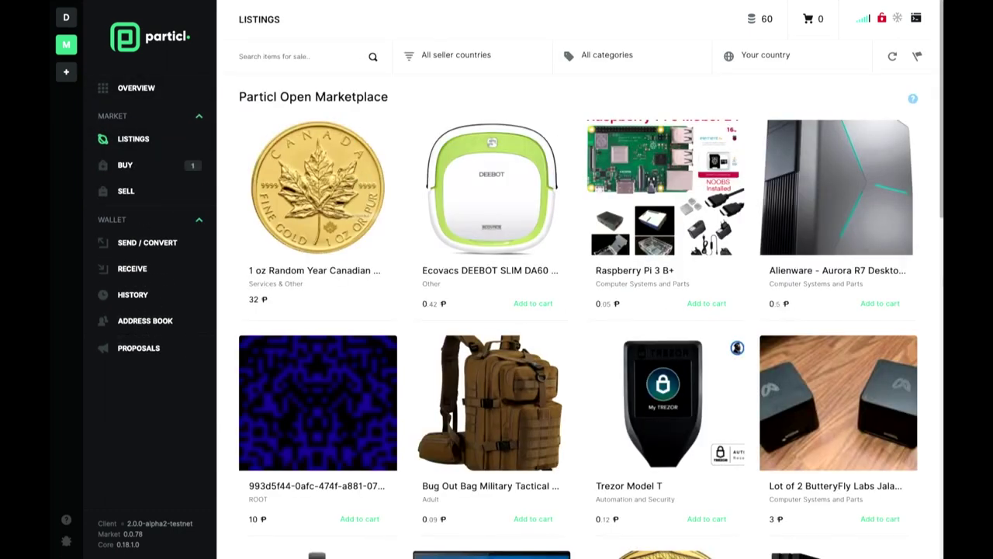
- Expand the gold coin order among the buy orders and check the seller's tracking number
{"action": "left_click", "coordinate": [165, 168]}
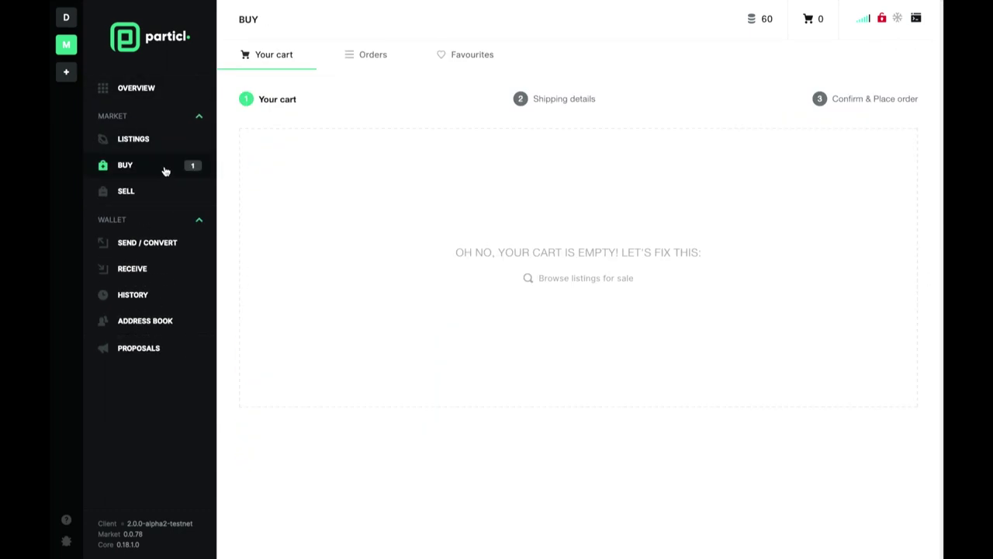
{"action": "left_click", "coordinate": [364, 56]}
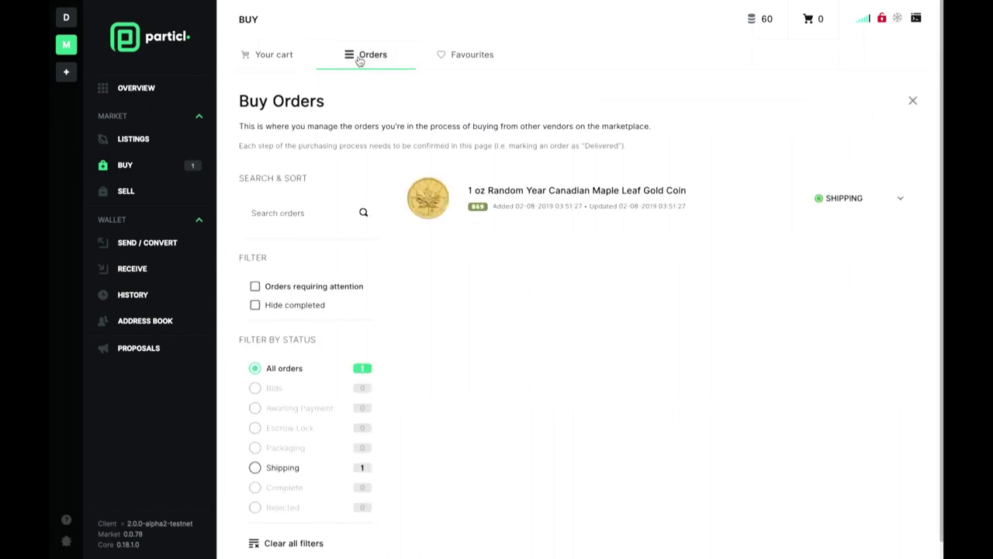
{"action": "left_click", "coordinate": [562, 217]}
{"action": "left_click_drag", "start_coordinate": [548, 260], "coordinate": [719, 261]}
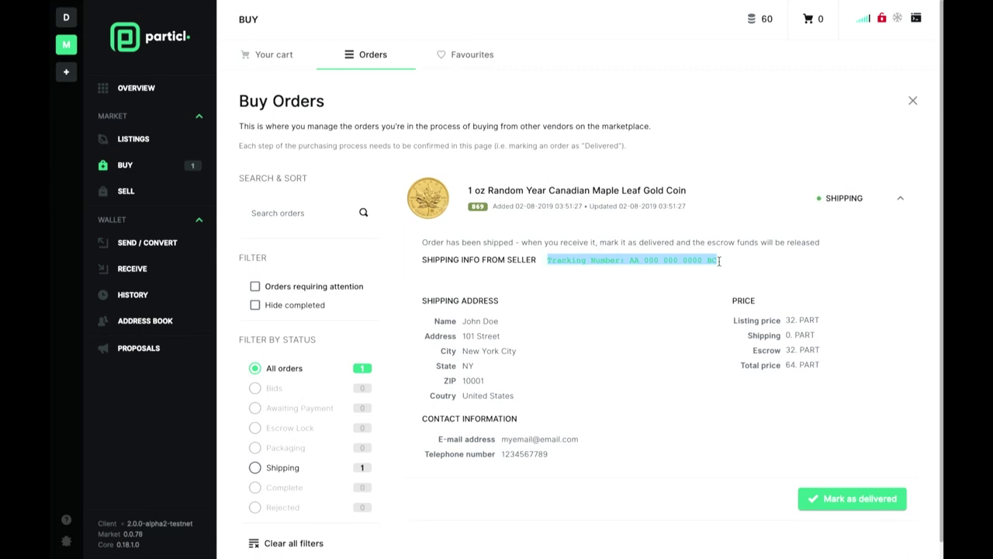
{"action": "left_click", "coordinate": [715, 260]}
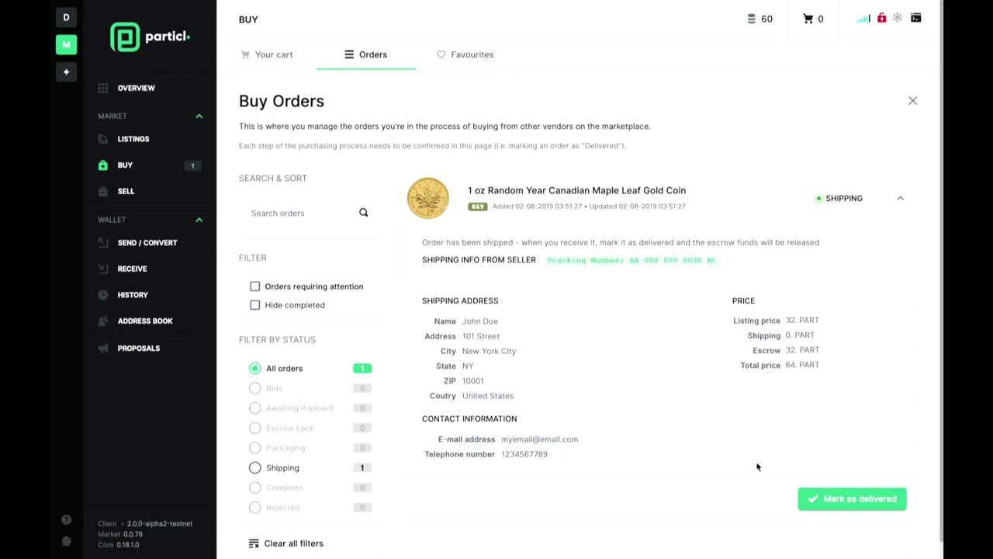
- Mark the gold coin order as delivered, confirming that it was received, and hide completed orders
{"action": "left_click", "coordinate": [827, 505]}
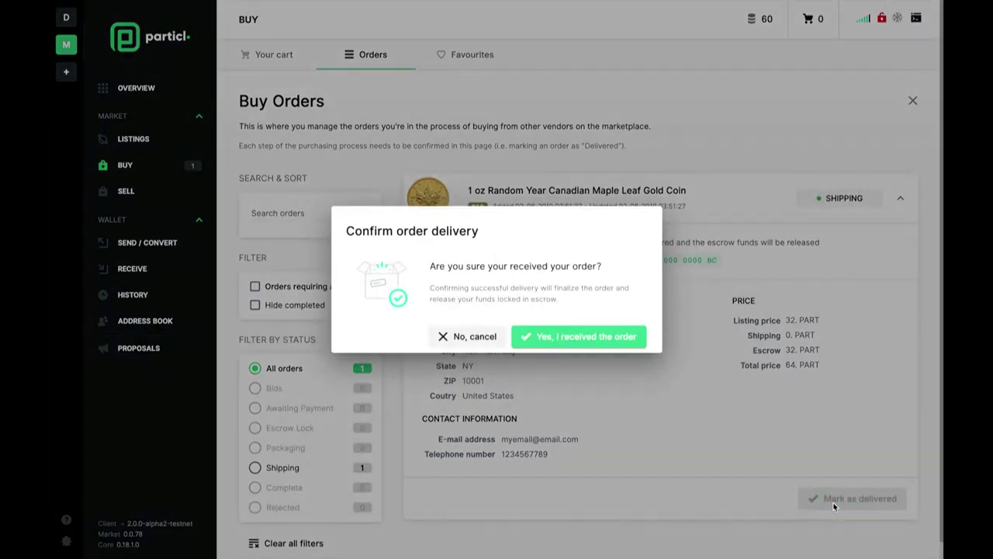
{"action": "left_click", "coordinate": [594, 348]}
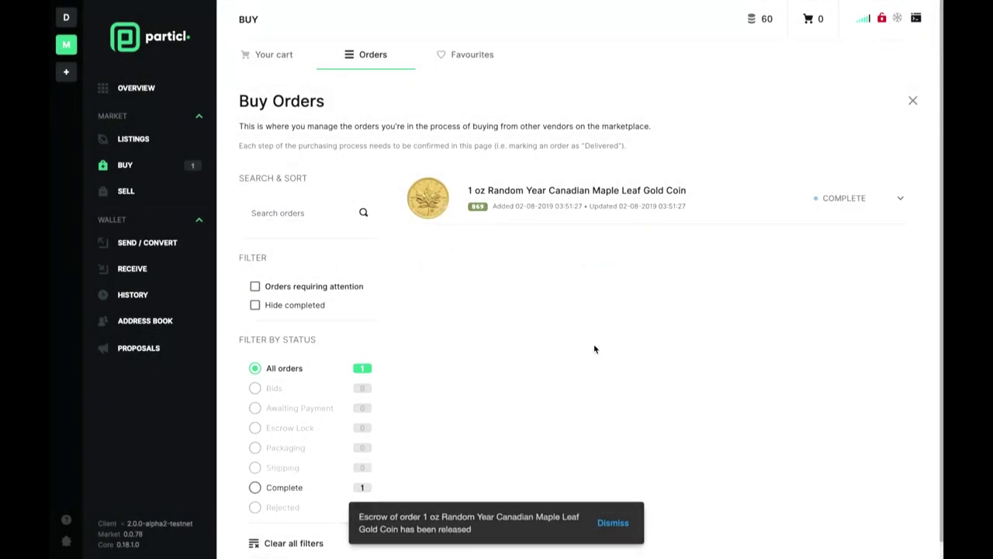
{"action": "left_click", "coordinate": [255, 306]}
{"action": "left_click", "coordinate": [148, 92]}
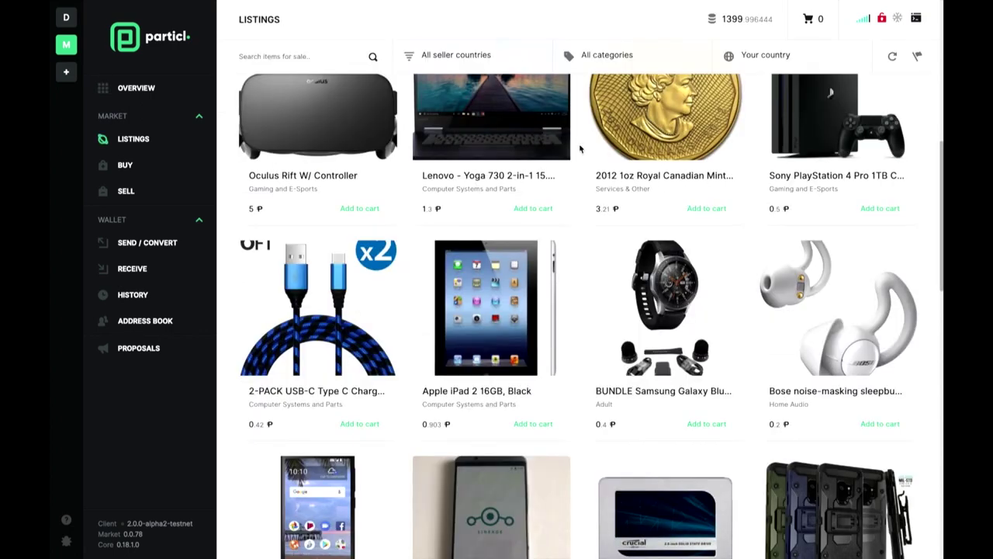
- Examine the 1 oz Random Year Canadian Maple Leaf Gold Coin listing's description, photos, and shipping and escrow terms
{"action": "scroll", "coordinate": [580, 144], "scroll_direction": "up", "scroll_amount": 8}
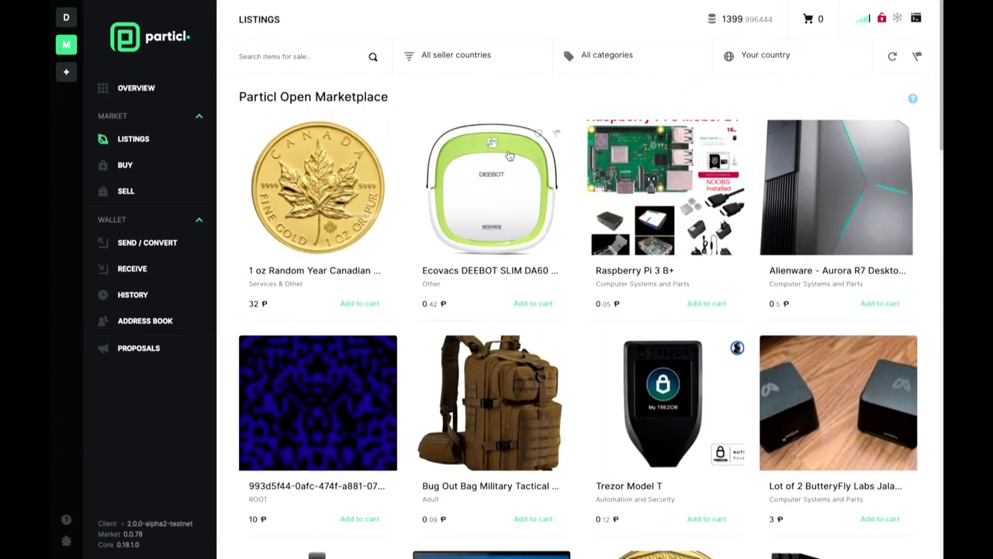
{"action": "left_click", "coordinate": [386, 202]}
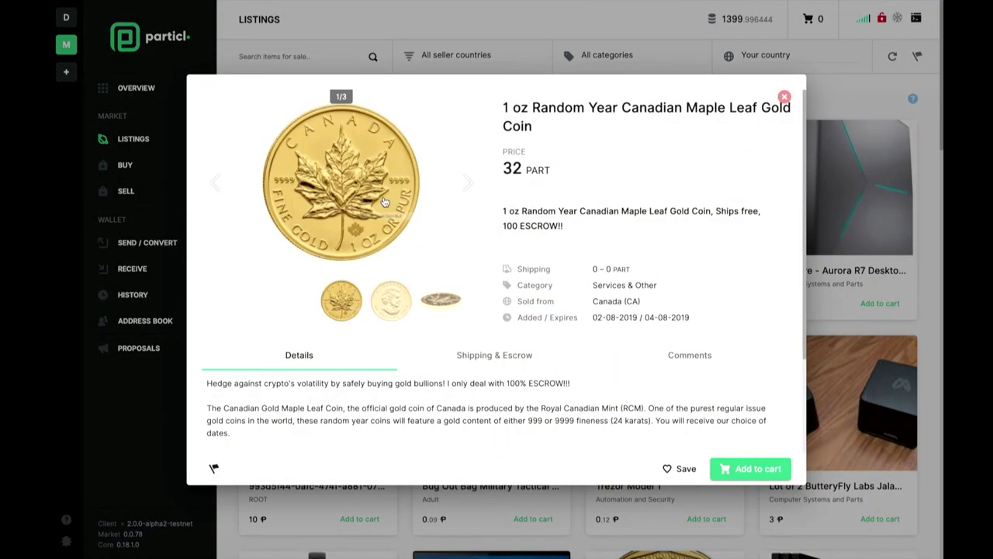
{"action": "scroll", "coordinate": [423, 378], "scroll_direction": "down", "scroll_amount": 2}
{"action": "scroll", "coordinate": [423, 376], "scroll_direction": "down", "scroll_amount": 2}
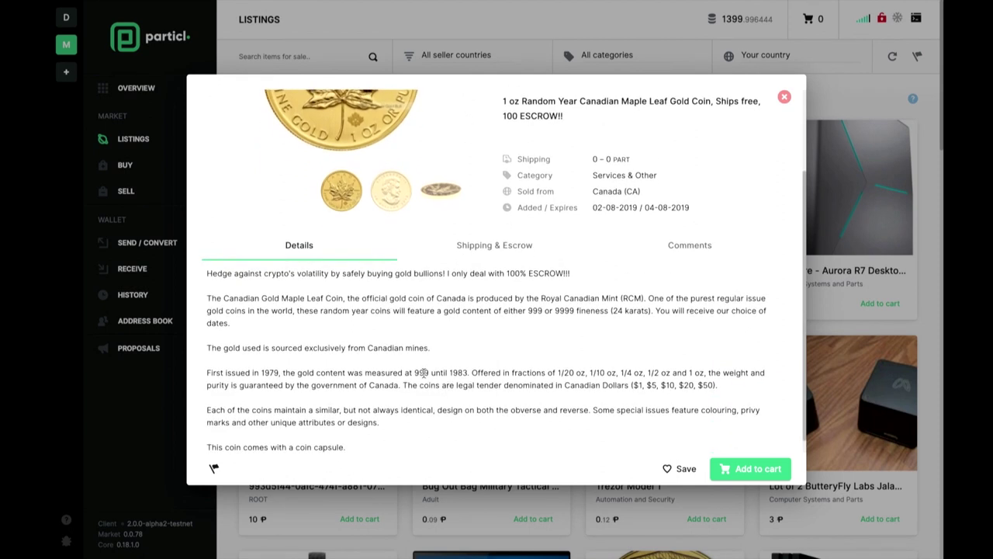
{"action": "scroll", "coordinate": [421, 372], "scroll_direction": "up", "scroll_amount": 3}
{"action": "left_click", "coordinate": [399, 316]}
{"action": "left_click", "coordinate": [401, 310]}
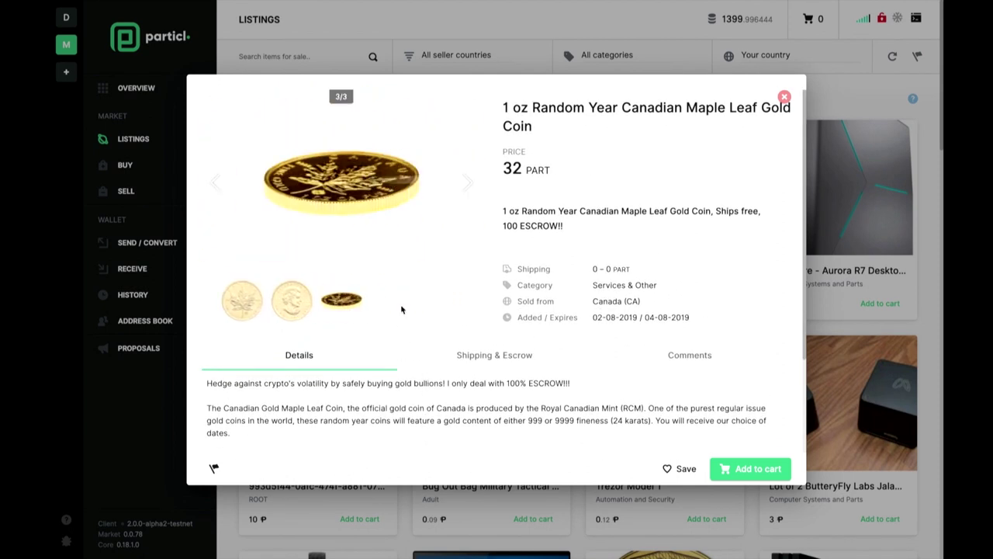
{"action": "left_click", "coordinate": [462, 354]}
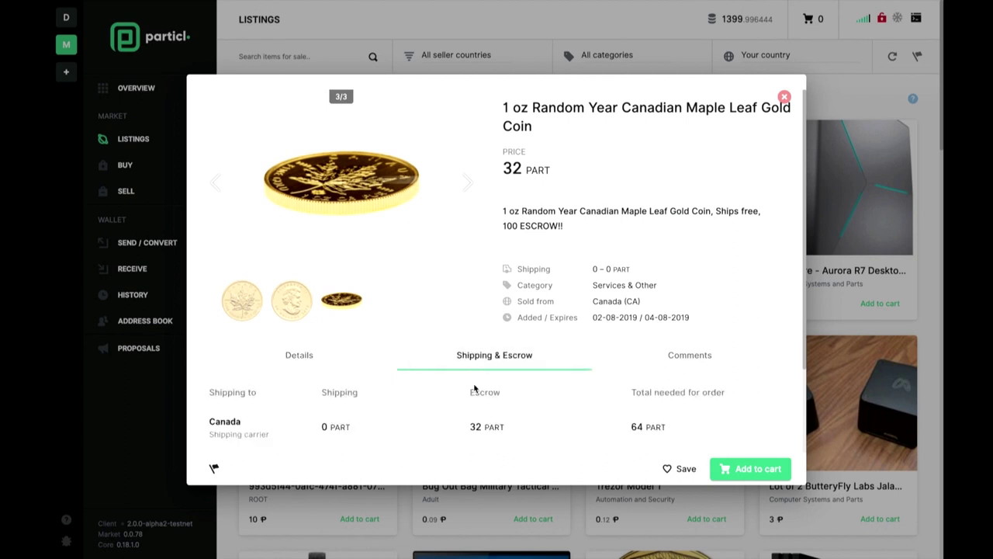
{"action": "scroll", "coordinate": [475, 388], "scroll_direction": "down", "scroll_amount": 3}
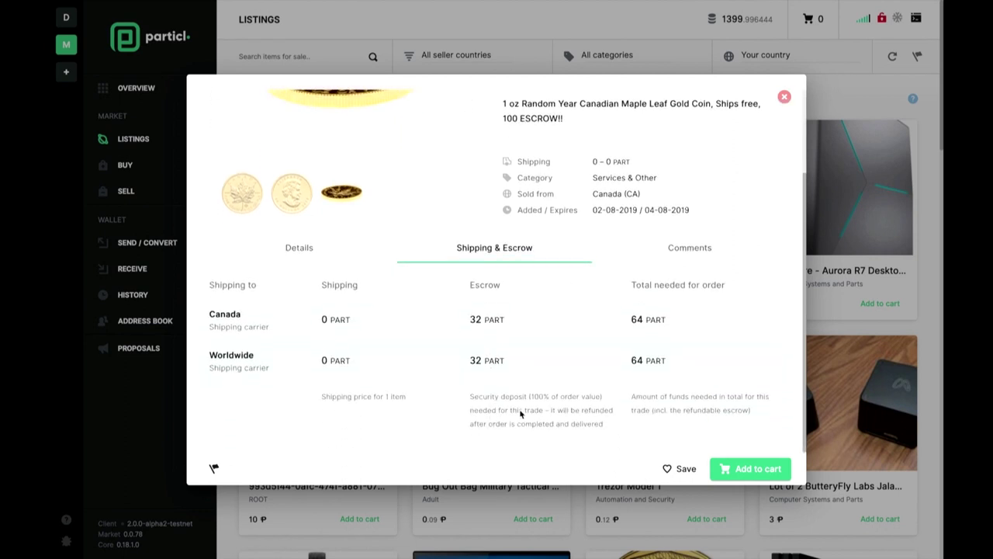
{"action": "scroll", "coordinate": [664, 403], "scroll_direction": "up", "scroll_amount": 3}
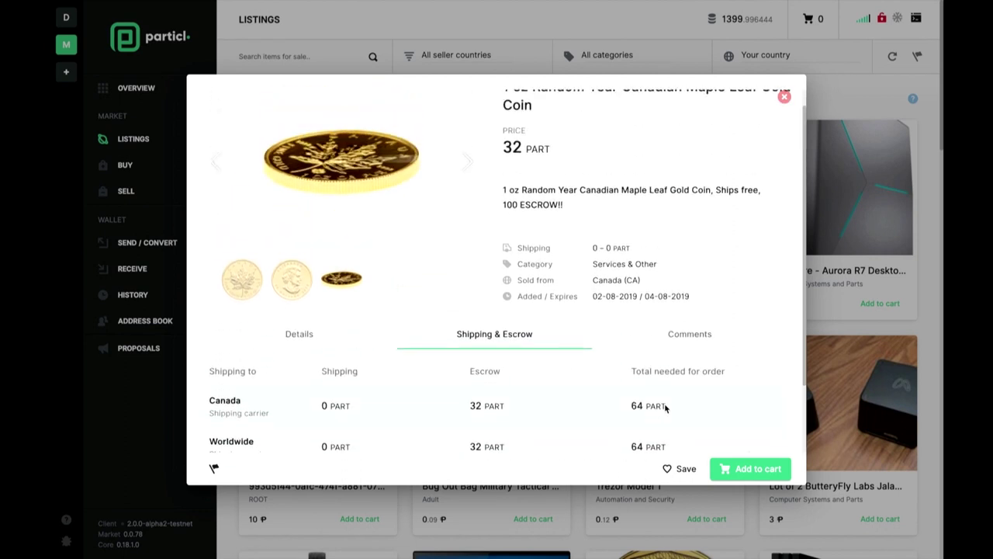
- Add the gold coin to the cart and proceed from the cart to the shipping details
{"action": "left_click", "coordinate": [742, 473]}
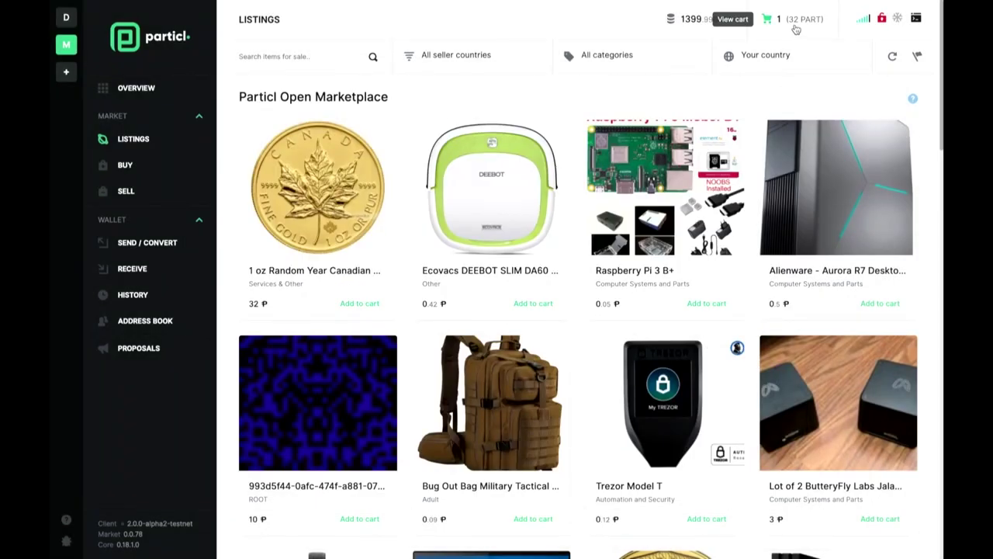
{"action": "left_click", "coordinate": [795, 26]}
{"action": "left_click", "coordinate": [825, 295]}
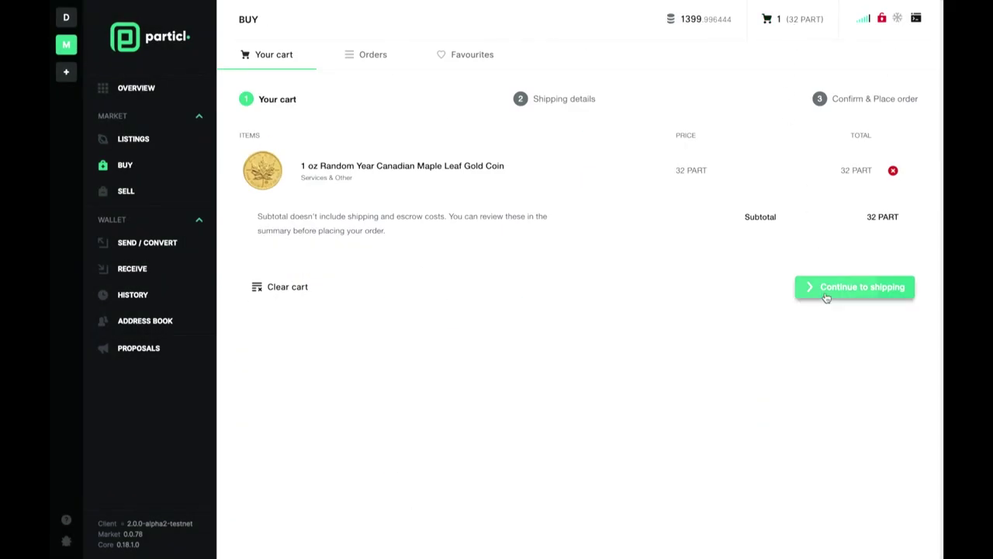
- Fill in the shipping address with the recipient's first and last name, street address, city, postal code, state and country
{"action": "left_click", "coordinate": [661, 173]}
{"action": "type", "text": "John"}
{"action": "key", "text": "Tab"}
{"action": "type", "text": "Doe"}
{"action": "key", "text": "Tab"}
{"action": "type", "text": "101 Street"}
{"action": "key", "text": "Tab"}
{"action": "key", "text": "Tab"}
{"action": "type", "text": "New York City"}
{"action": "key", "text": "Tab"}
{"action": "type", "text": "10001"}
{"action": "key", "text": "Tab"}
{"action": "type", "text": "NY"}
{"action": "key", "text": "Tab"}
{"action": "type", "text": "United S"}
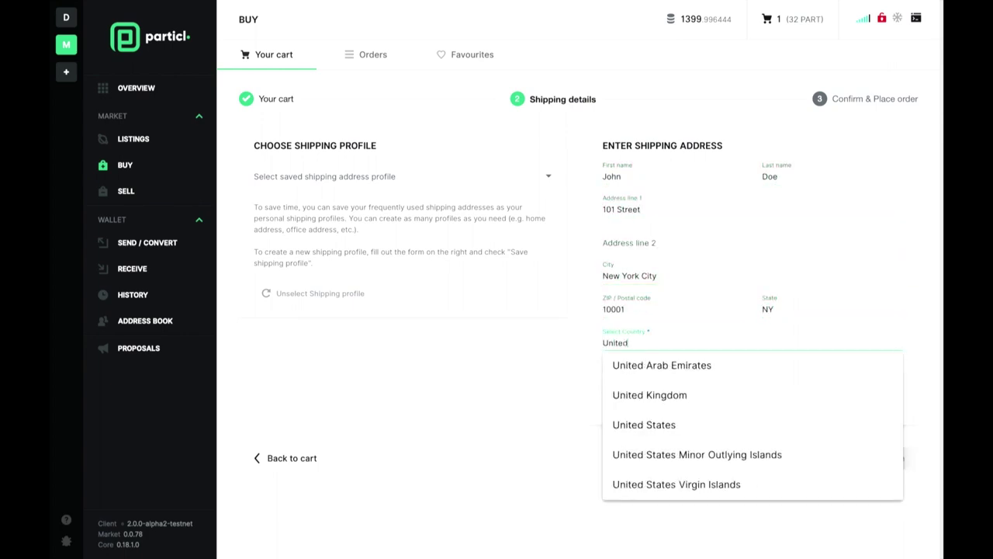
{"action": "left_click", "coordinate": [683, 377]}
- Save the shipping address as a profile named "Home Address"
{"action": "left_click", "coordinate": [609, 402]}
{"action": "left_click", "coordinate": [780, 398]}
{"action": "type", "text": "John o"}
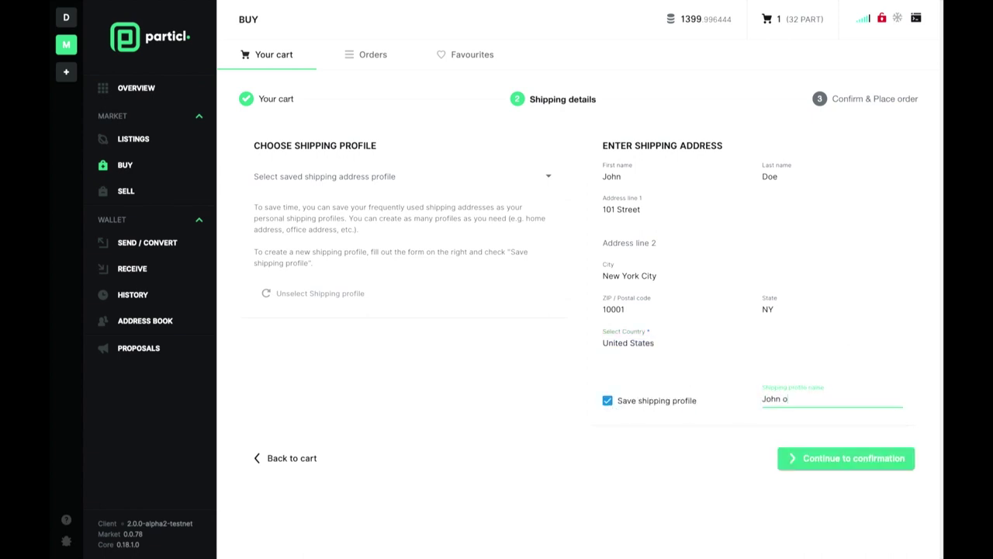
{"action": "key", "text": "BackSpace"}
{"action": "key", "text": "BackSpace"}
{"action": "key", "text": "BackSpace"}
{"action": "key", "text": "BackSpace"}
{"action": "key", "text": "BackSpace"}
{"action": "key", "text": "BackSpace"}
{"action": "key", "text": "BackSpace"}
{"action": "key", "text": "BackSpace"}
{"action": "key", "text": "BackSpace"}
{"action": "key", "text": "BackSpace"}
{"action": "key", "text": "BackSpace"}
{"action": "key", "text": "BackSpace"}
{"action": "type", "text": "Home Address"}
- Continue to the order confirmation and place the bid for the gold coin, confirming it
{"action": "left_click", "coordinate": [824, 460]}
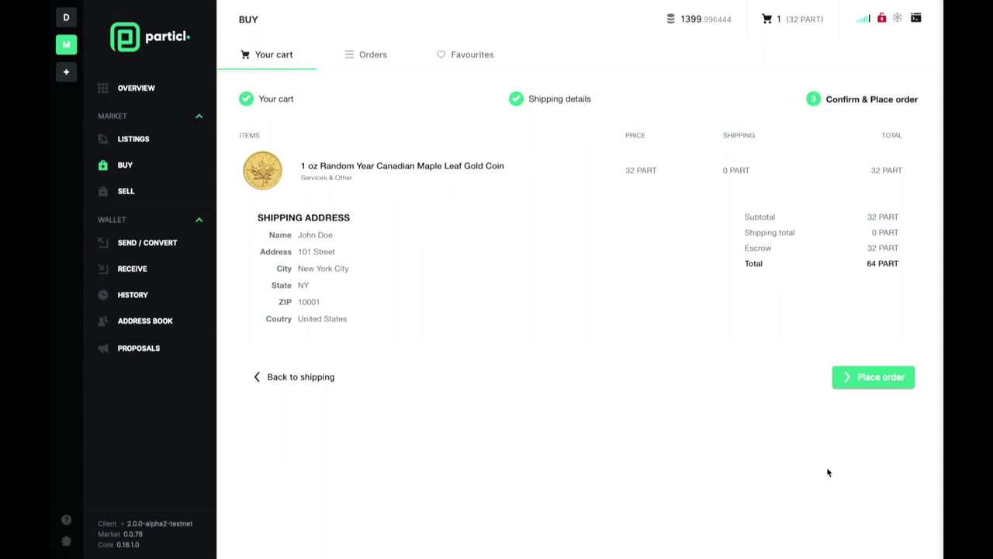
{"action": "left_click", "coordinate": [864, 380]}
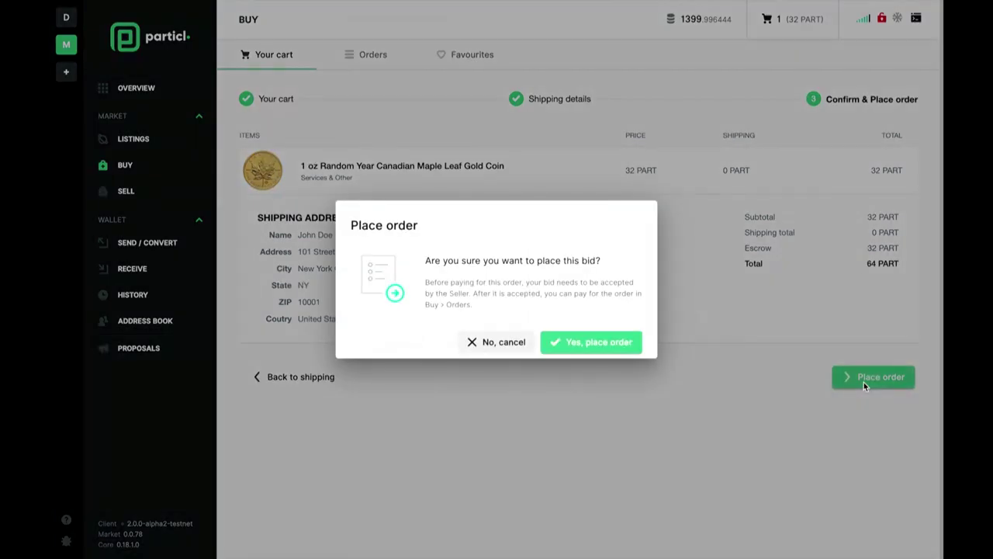
{"action": "left_click", "coordinate": [633, 351]}
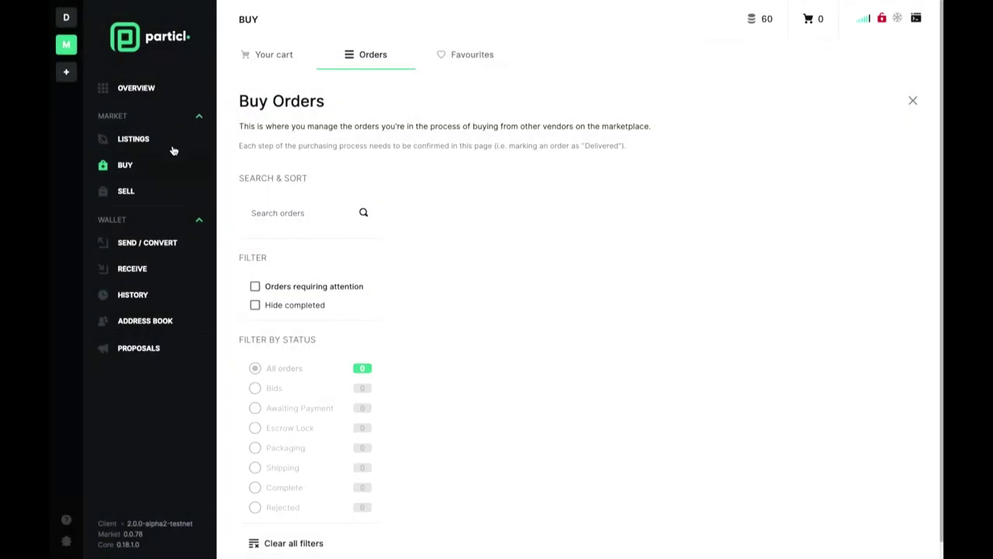
- Review the gold coin order's bid details in the buy orders and check the wallet overview
{"action": "left_click", "coordinate": [457, 58]}
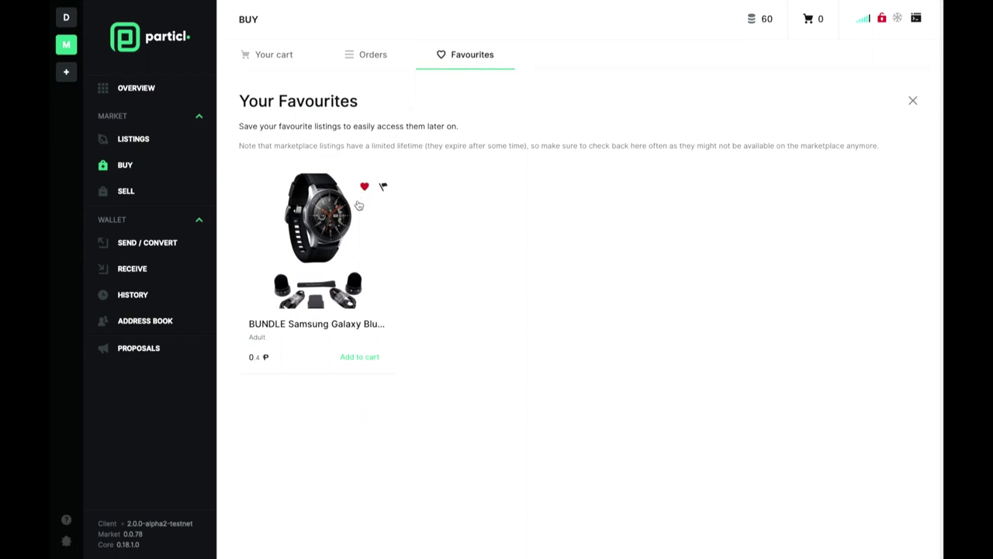
{"action": "left_click", "coordinate": [390, 60]}
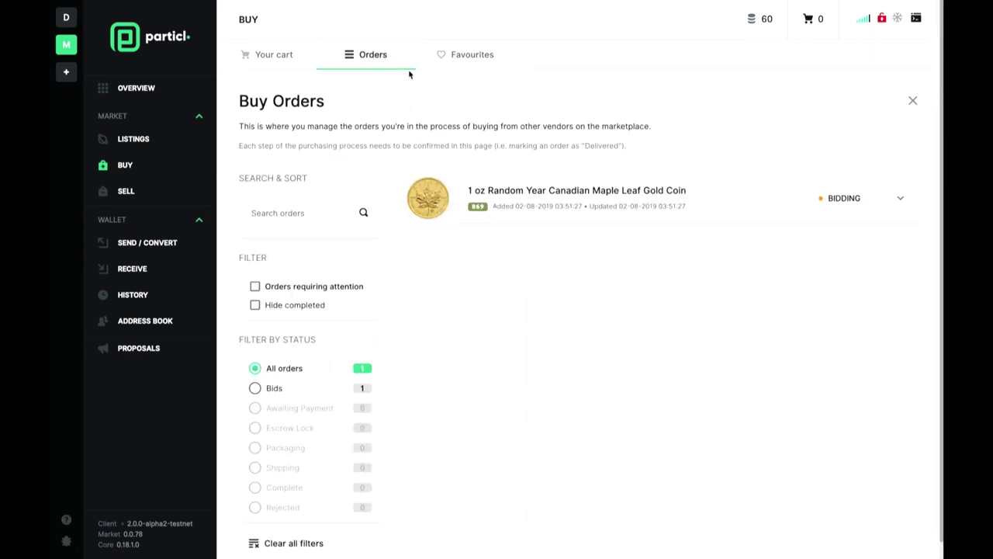
{"action": "left_click", "coordinate": [540, 219]}
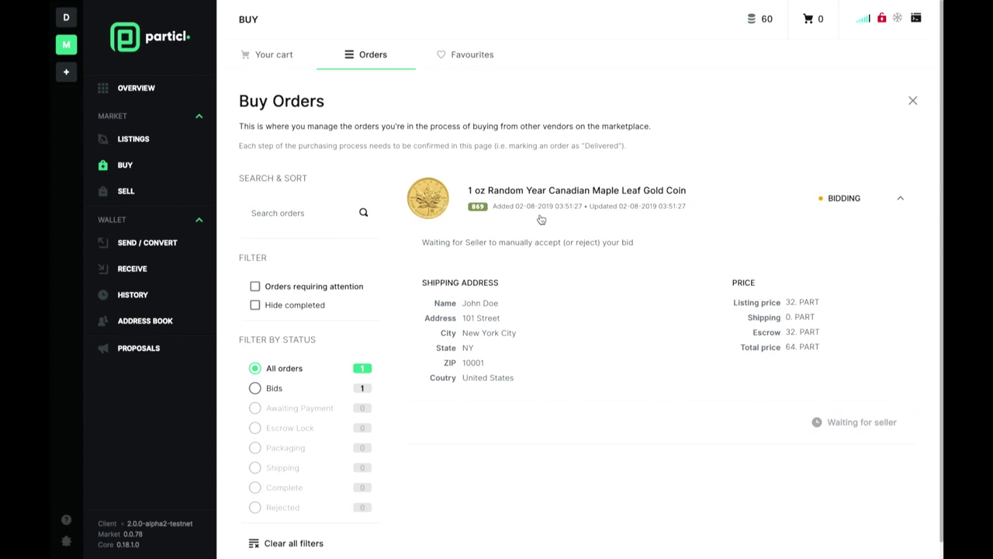
{"action": "left_click", "coordinate": [166, 99]}
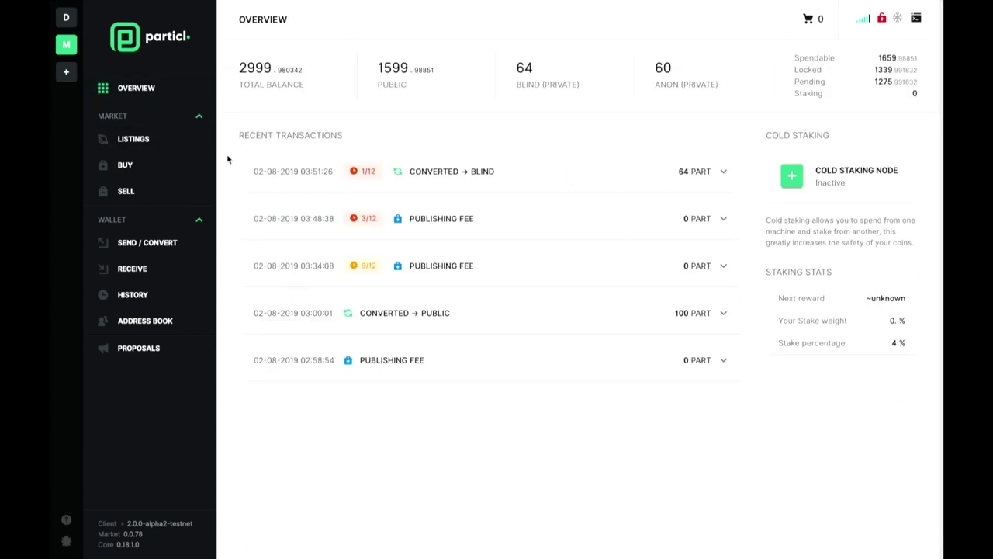
{"action": "left_click", "coordinate": [165, 140]}
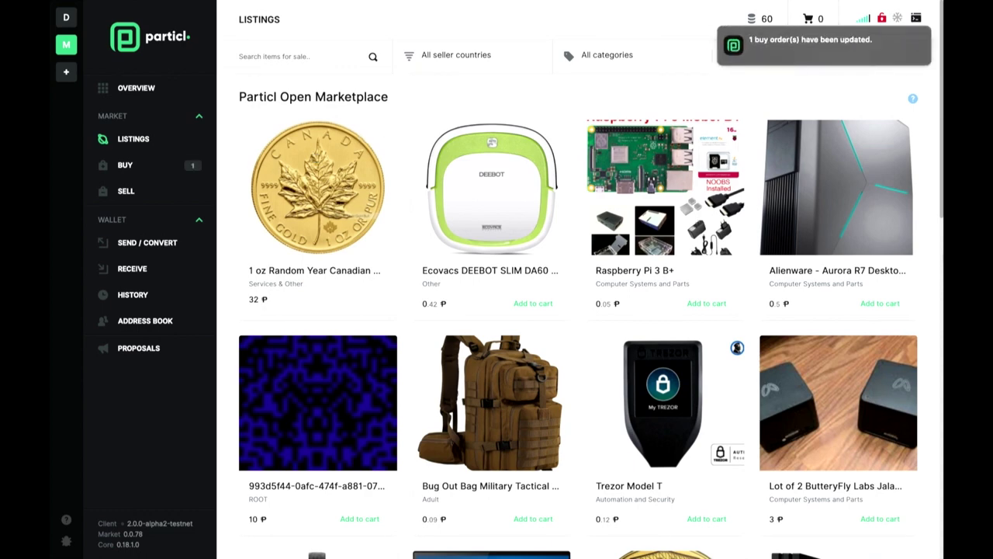
- Filter the buy orders to those requiring attention and expand the gold coin order
{"action": "left_click", "coordinate": [163, 165]}
{"action": "left_click", "coordinate": [384, 54]}
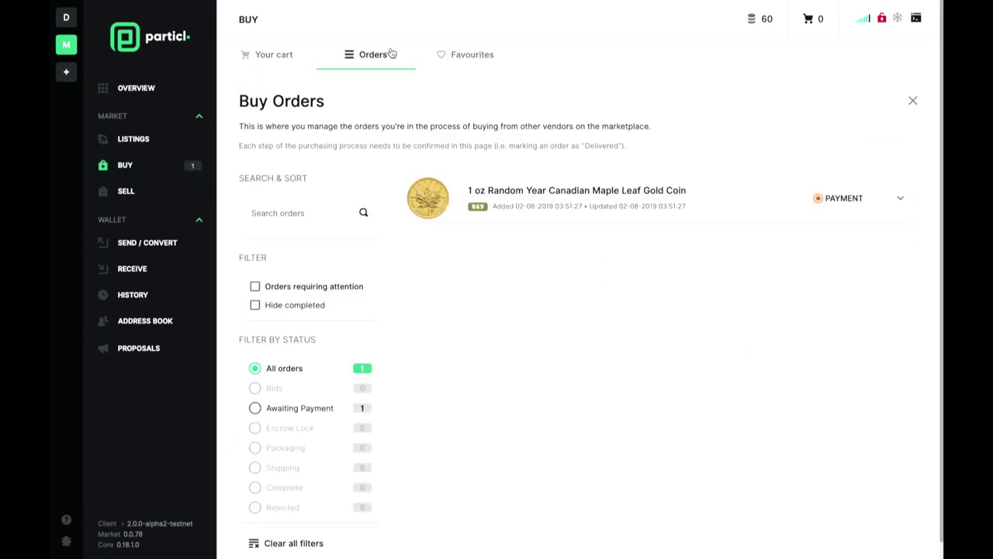
{"action": "left_click", "coordinate": [256, 286]}
{"action": "left_click", "coordinate": [738, 202]}
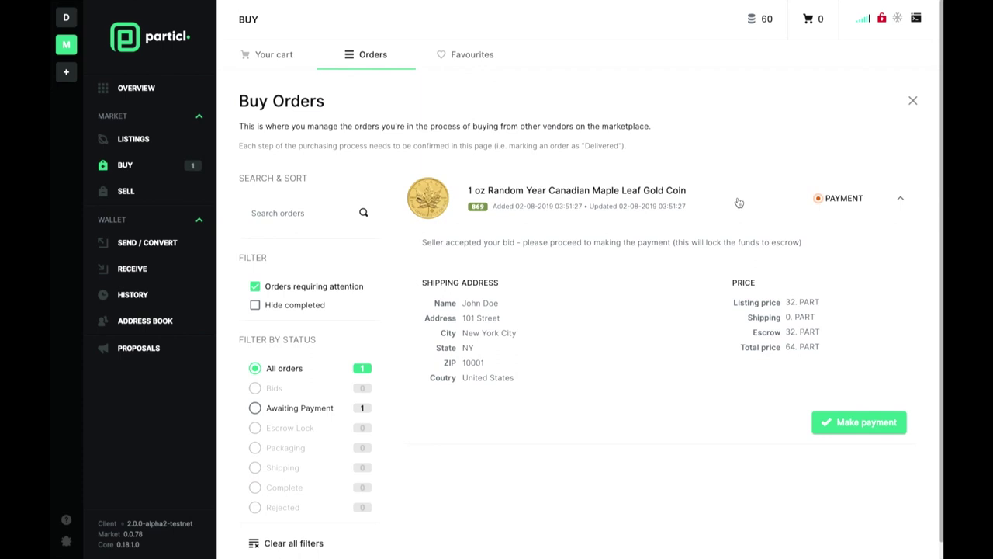
- Make the escrow payment for the gold coin order, supplying a contact telephone number and e-mail address
{"action": "left_click", "coordinate": [834, 427]}
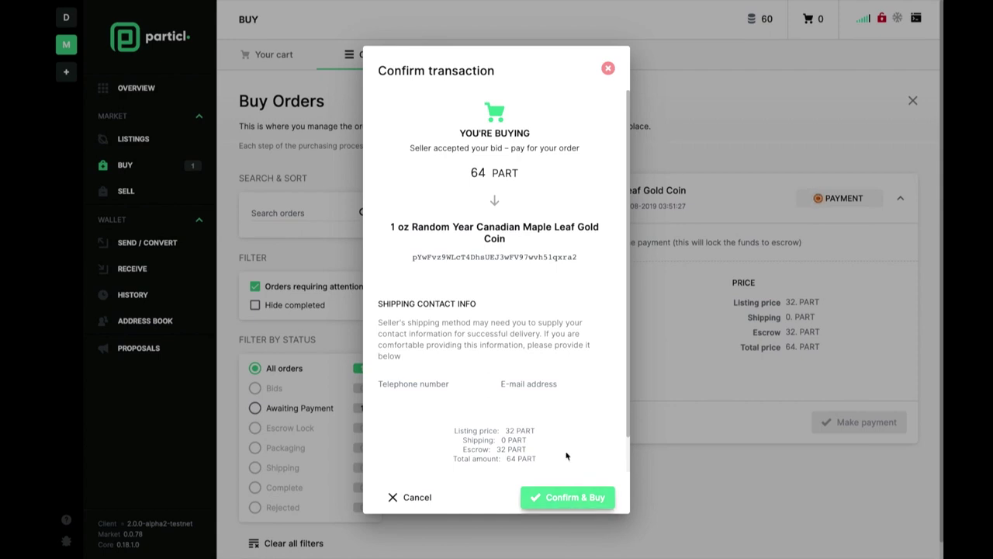
{"action": "left_click", "coordinate": [430, 383]}
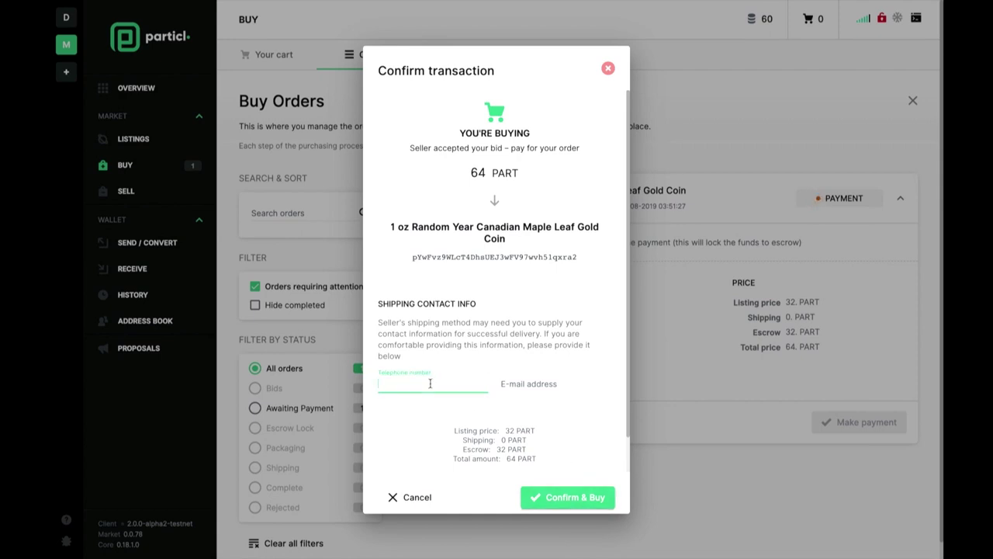
{"action": "left_click", "coordinate": [521, 383]}
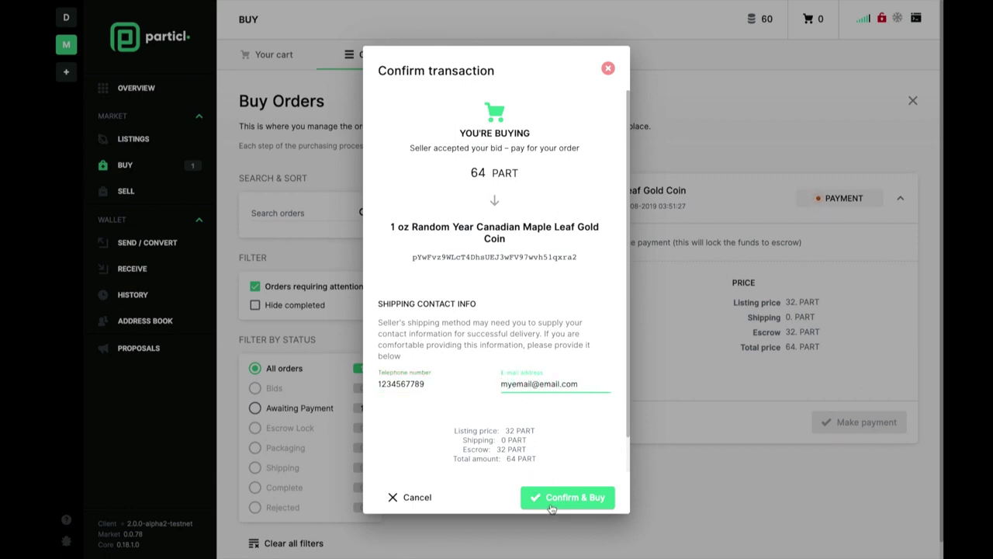
{"action": "scroll", "coordinate": [553, 506], "scroll_direction": "down", "scroll_amount": 1}
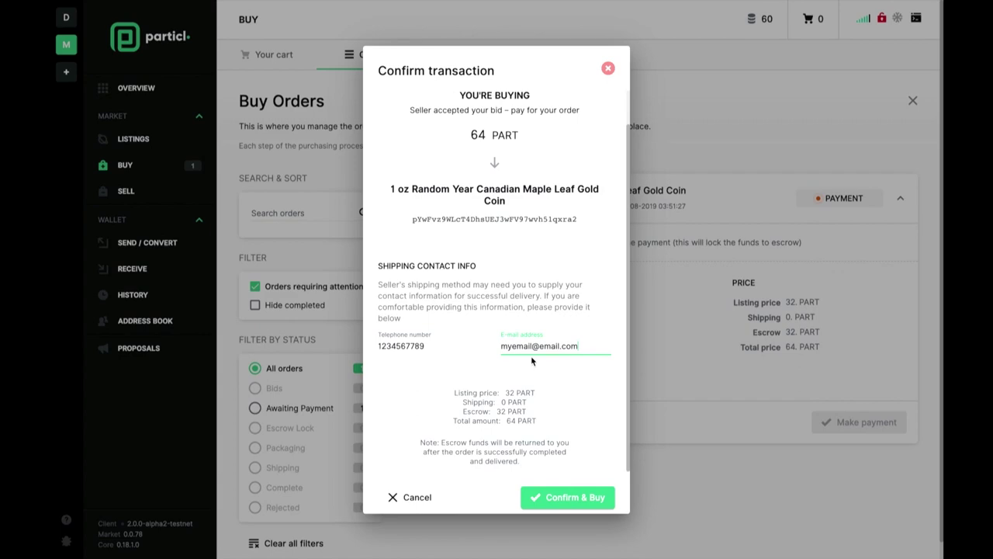
{"action": "left_click", "coordinate": [556, 509]}
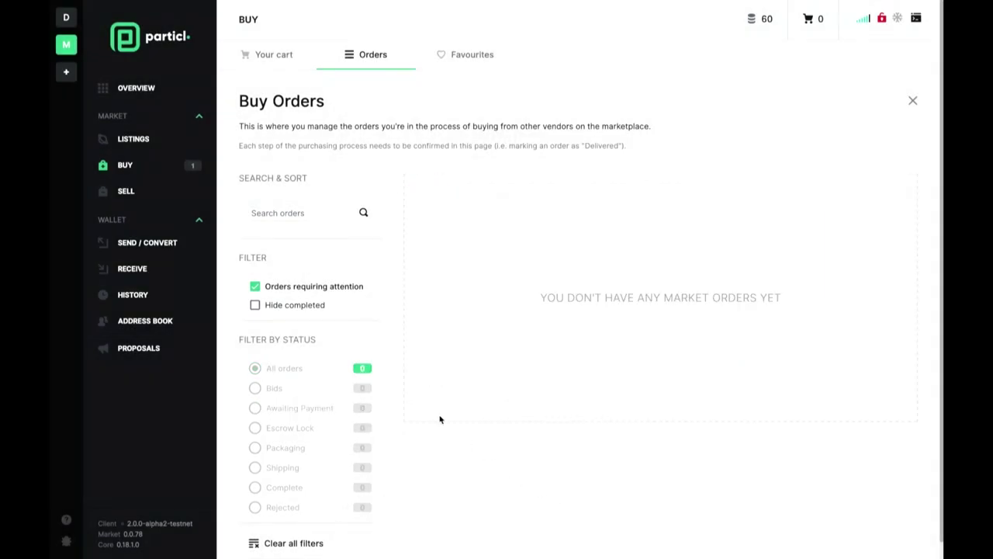
{"action": "left_click", "coordinate": [133, 139]}
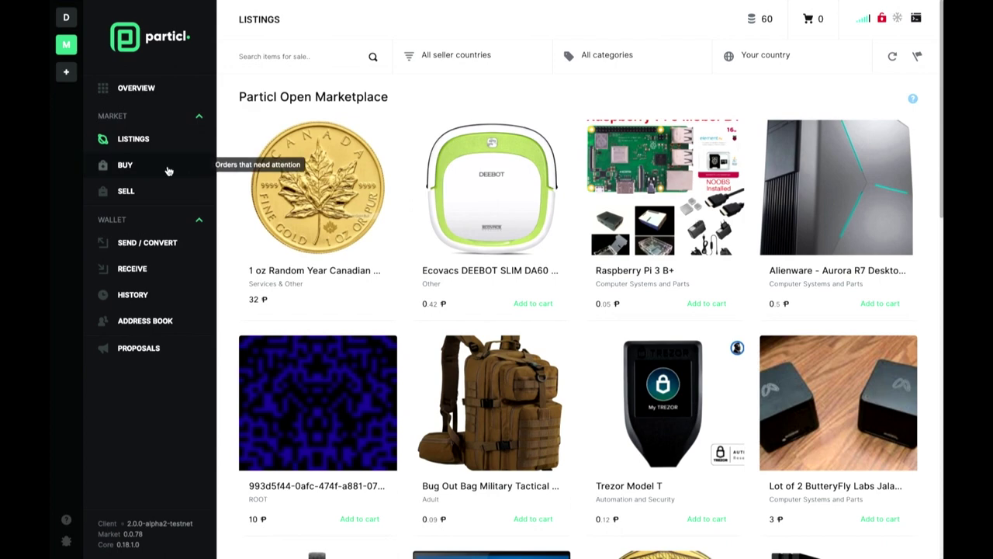
{"action": "left_click", "coordinate": [194, 168]}
{"action": "left_click", "coordinate": [161, 115]}
{"action": "left_click", "coordinate": [162, 116]}
{"action": "left_click", "coordinate": [190, 142]}
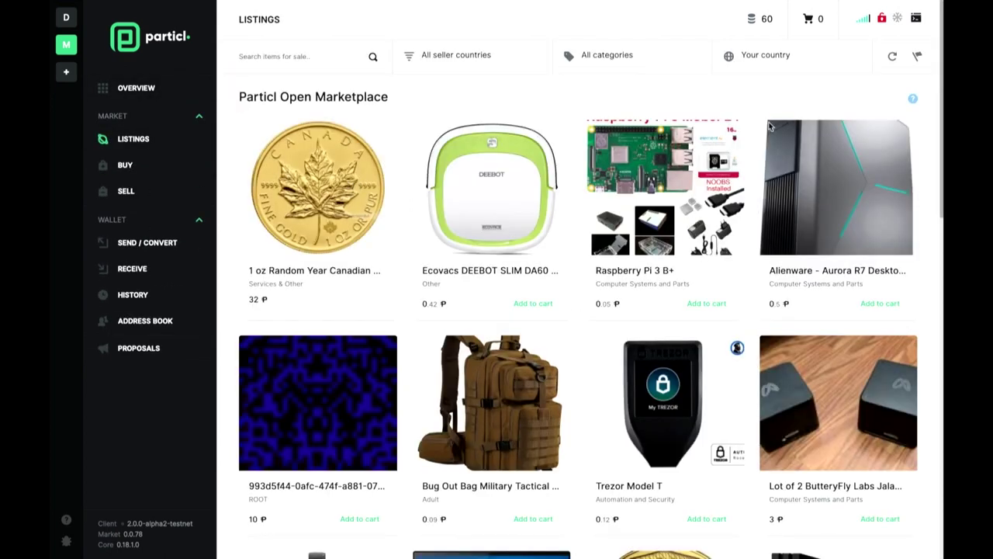
- Expand the gold coin order in the buy orders and examine the seller's shipping information with the tracking number
{"action": "left_click", "coordinate": [180, 167]}
{"action": "left_click", "coordinate": [360, 58]}
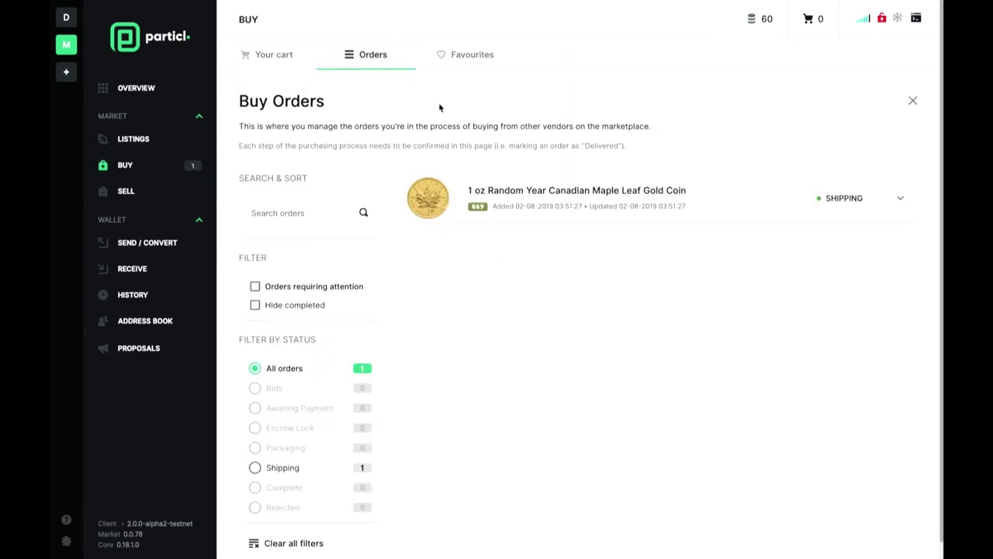
{"action": "left_click", "coordinate": [562, 218]}
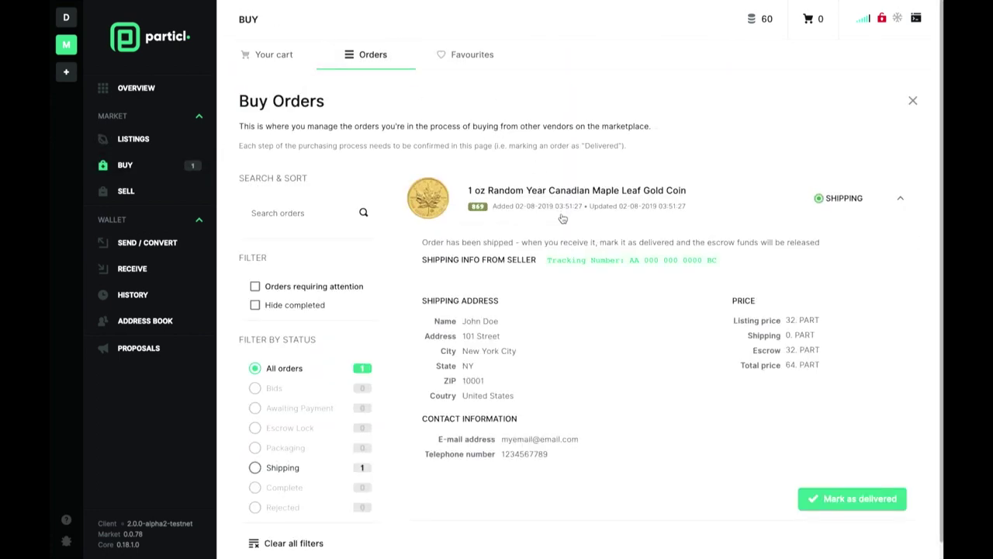
{"action": "left_click_drag", "start_coordinate": [548, 260], "coordinate": [719, 261]}
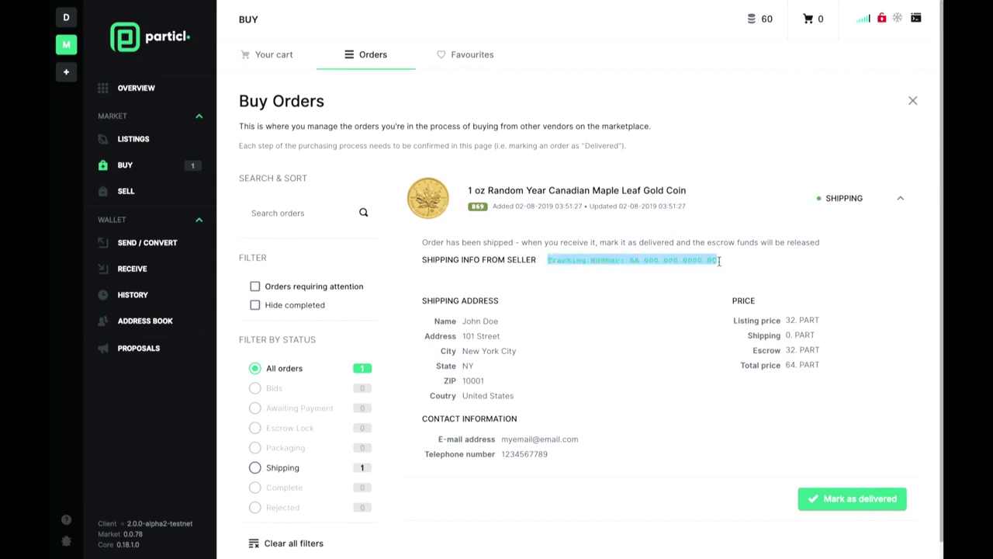
{"action": "left_click", "coordinate": [701, 259]}
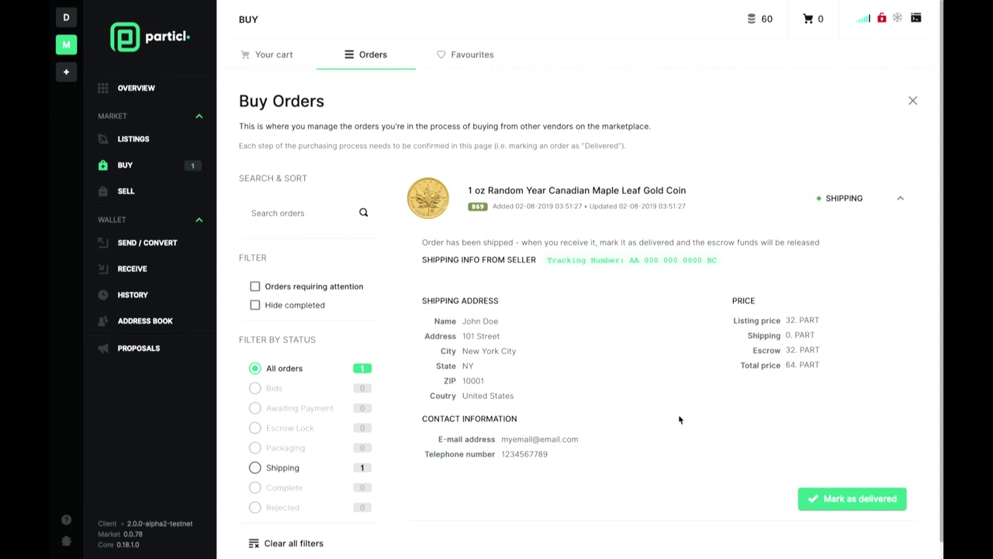
- Mark the gold coin order as delivered, confirming its receipt, and hide completed orders from the list
{"action": "left_click", "coordinate": [827, 506]}
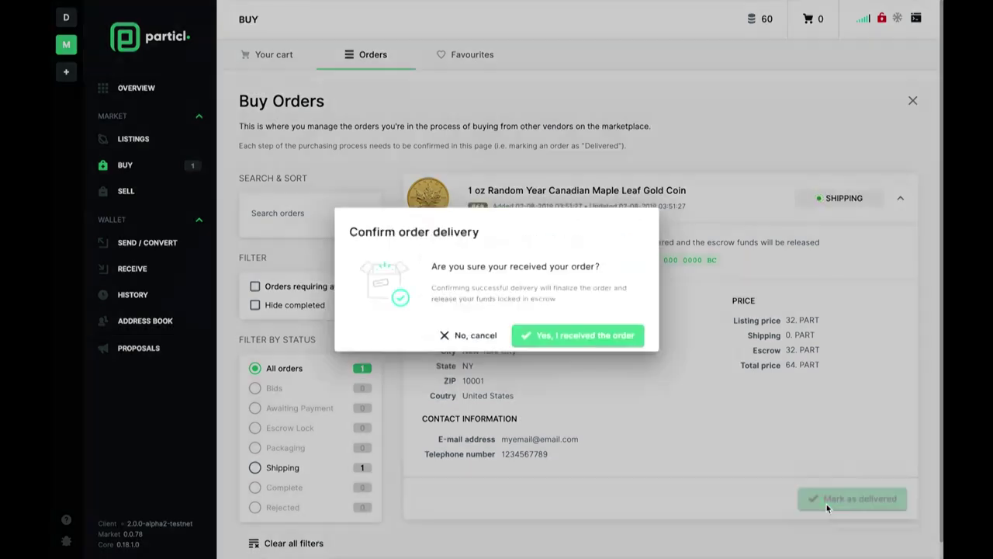
{"action": "left_click", "coordinate": [594, 349]}
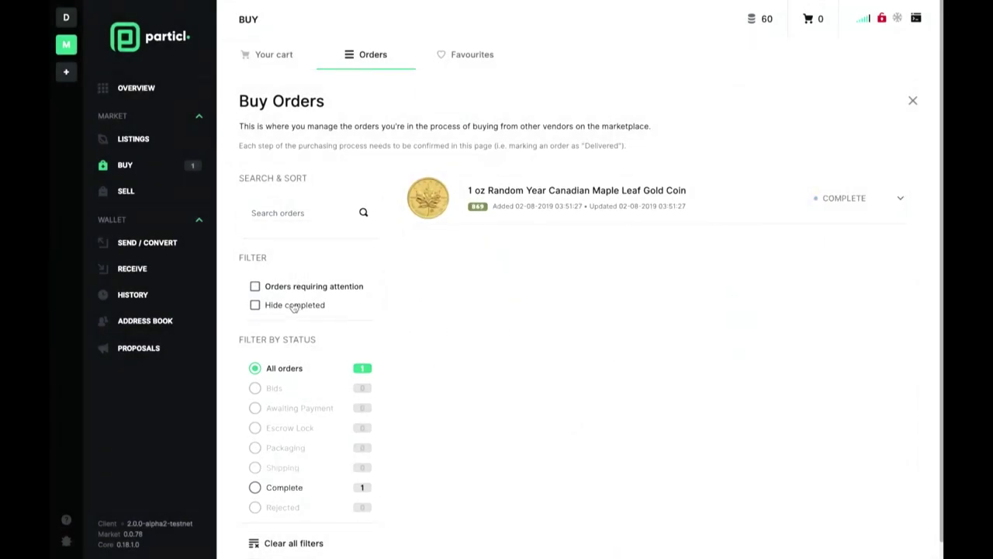
{"action": "left_click", "coordinate": [254, 306]}
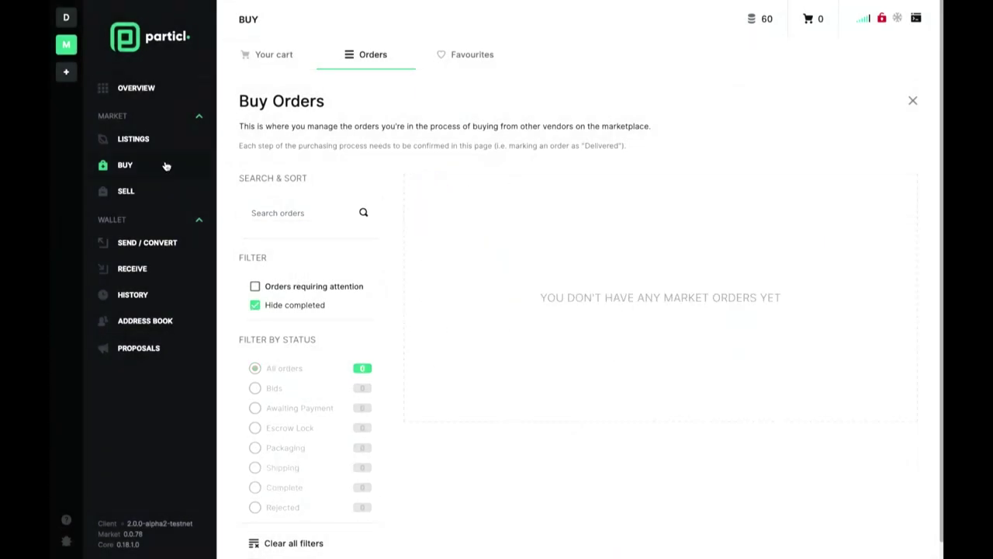
{"action": "left_click", "coordinate": [151, 94]}
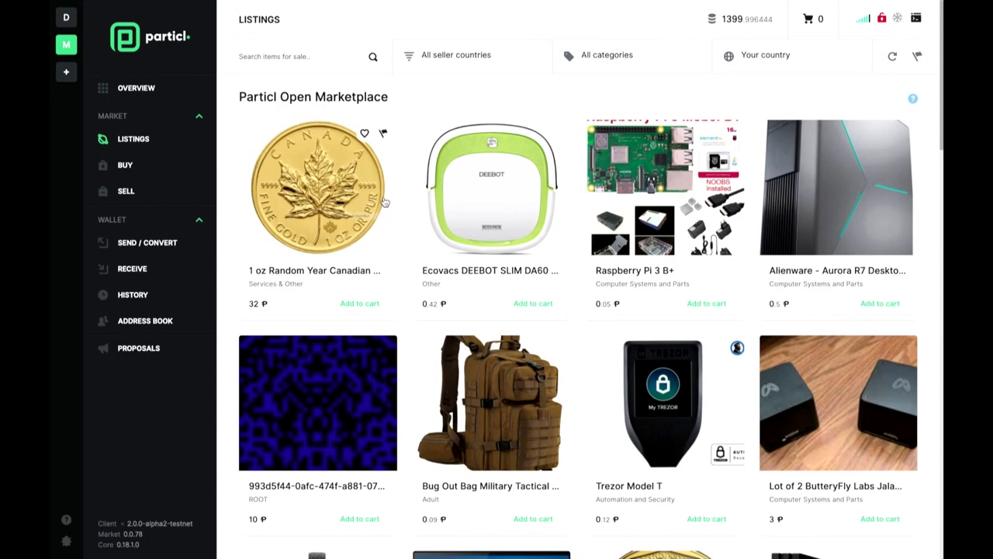
- Examine the gold coin listing's description, photos, and shipping and escrow costs
{"action": "left_click", "coordinate": [384, 202]}
{"action": "scroll", "coordinate": [423, 372], "scroll_direction": "down", "scroll_amount": 3}
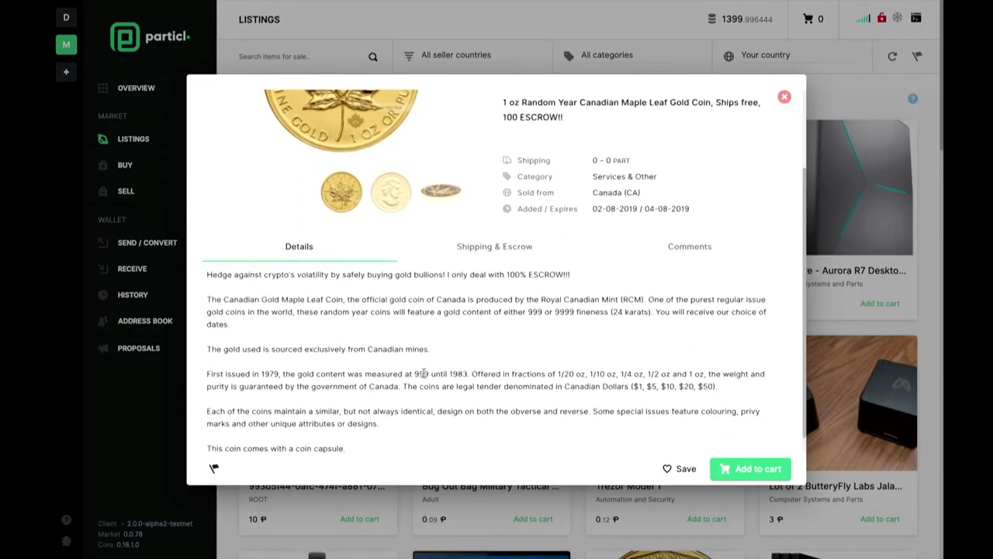
{"action": "scroll", "coordinate": [424, 372], "scroll_direction": "up", "scroll_amount": 3}
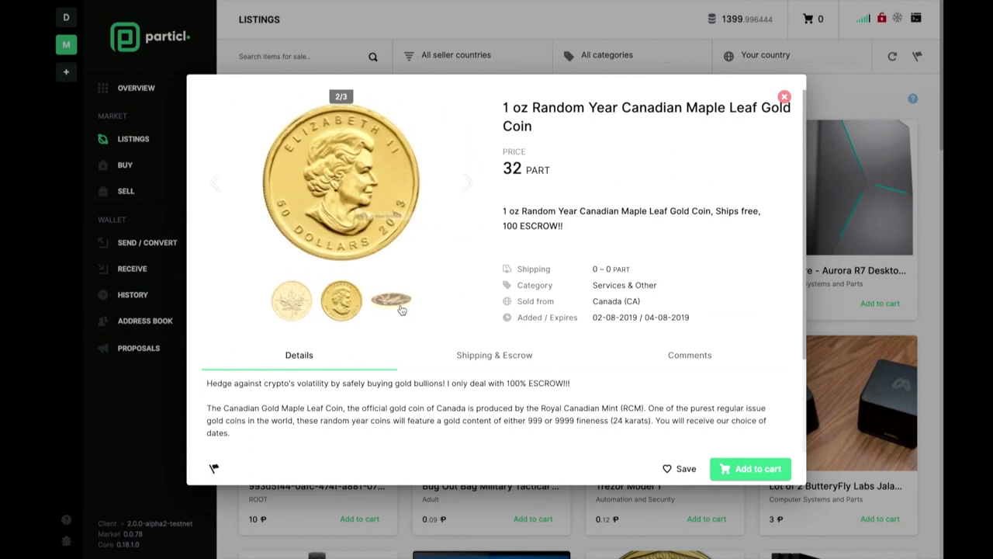
{"action": "left_click", "coordinate": [402, 309]}
{"action": "left_click", "coordinate": [463, 356]}
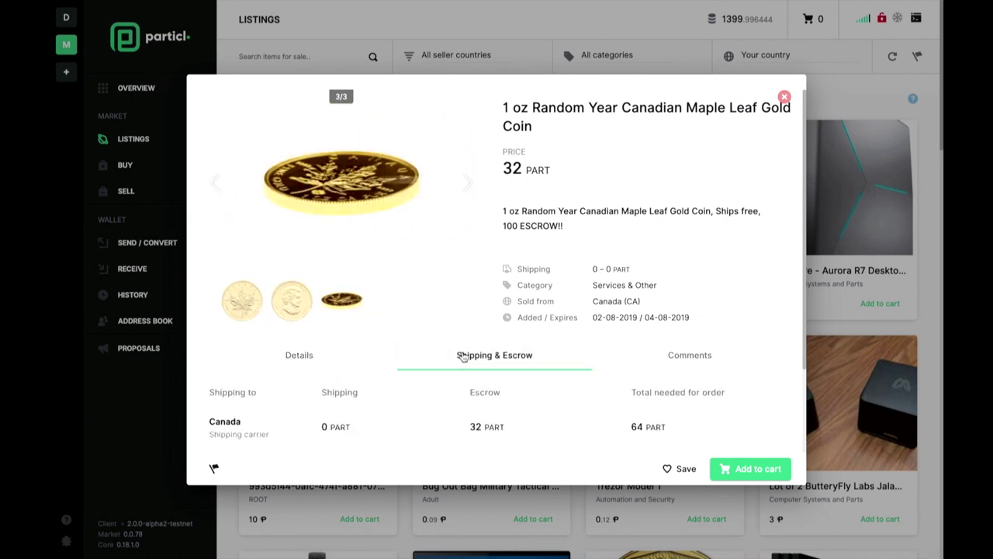
{"action": "scroll", "coordinate": [475, 388], "scroll_direction": "down", "scroll_amount": 3}
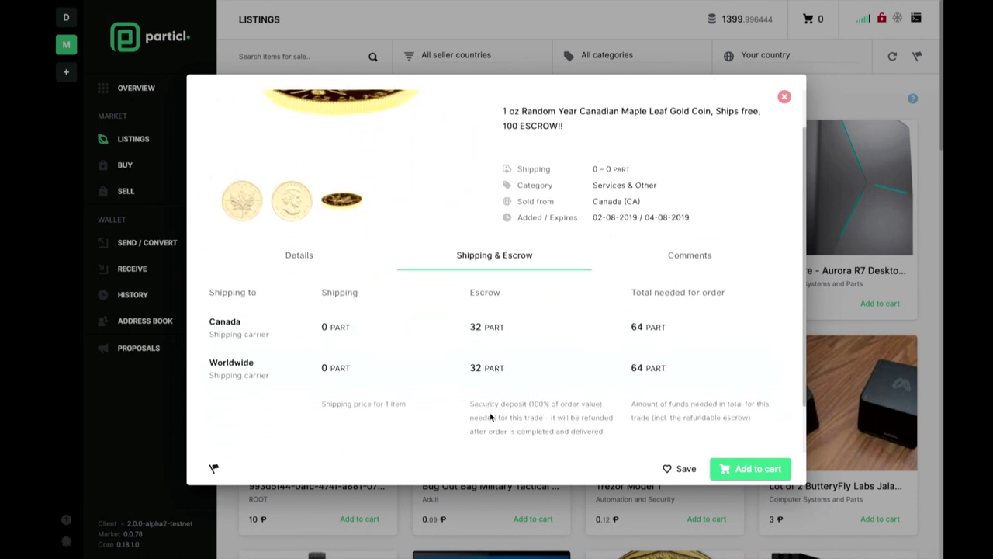
{"action": "scroll", "coordinate": [665, 409], "scroll_direction": "up", "scroll_amount": 2}
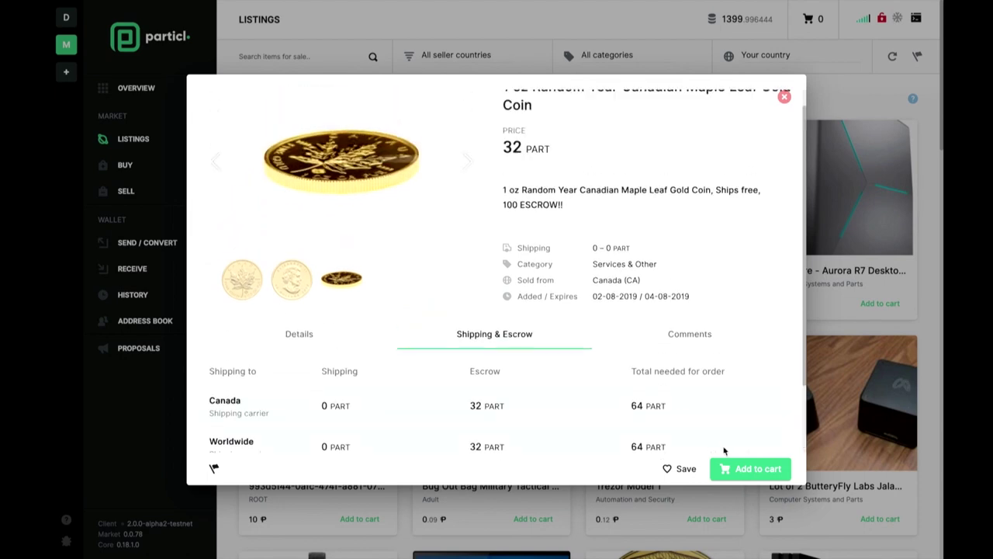
- Add the gold coin to the cart and continue from the cart to the shipping details
{"action": "left_click", "coordinate": [742, 470]}
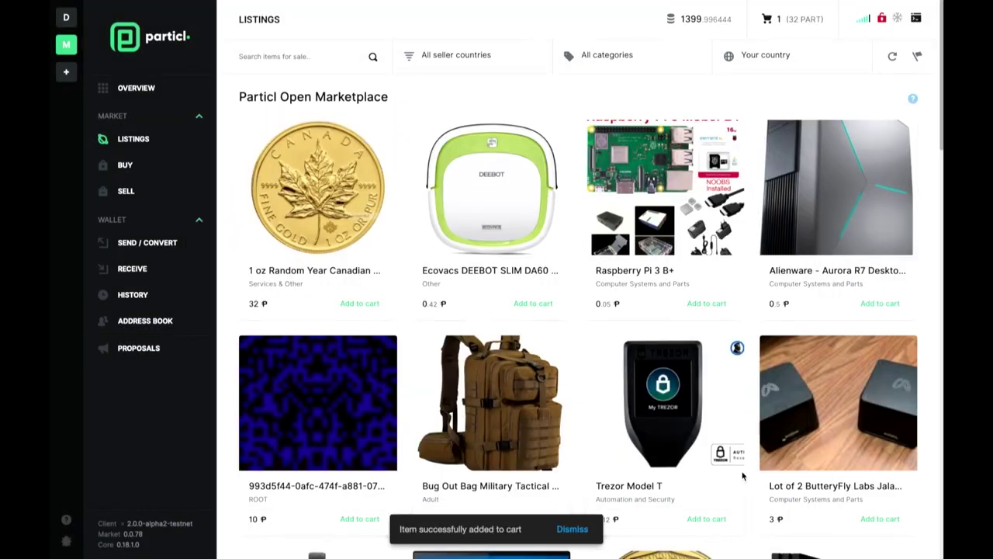
{"action": "left_click", "coordinate": [795, 29]}
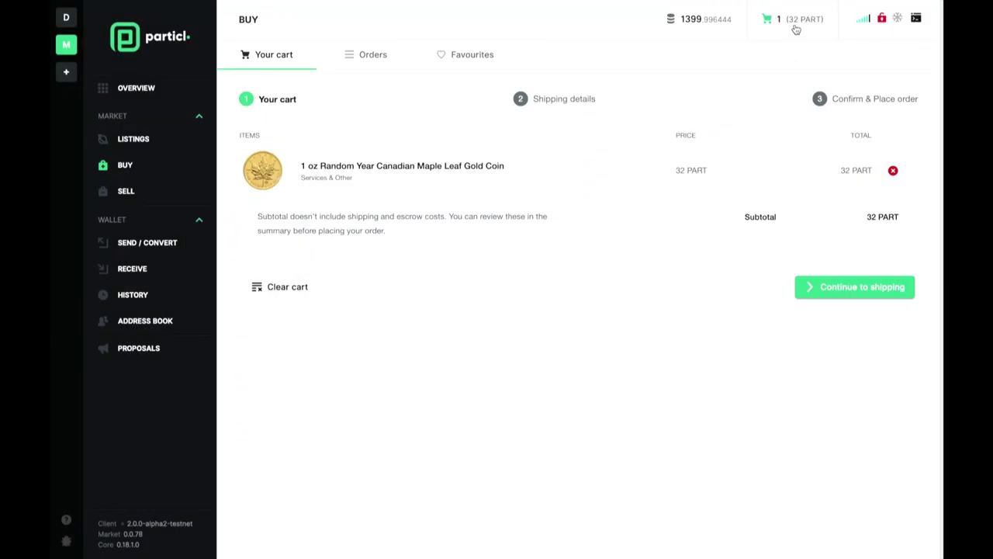
{"action": "left_click", "coordinate": [826, 297]}
- Complete the shipping address with the recipient's first and last name, street address, city, postal code, state, and United States as the country
{"action": "left_click", "coordinate": [662, 174]}
{"action": "type", "text": "John"}
{"action": "key", "text": "Tab"}
{"action": "type", "text": "Doe"}
{"action": "key", "text": "Tab"}
{"action": "type", "text": "101 Street"}
{"action": "key", "text": "Tab"}
{"action": "key", "text": "Tab"}
{"action": "type", "text": "New York City"}
{"action": "key", "text": "Tab"}
{"action": "type", "text": "10001"}
{"action": "key", "text": "Tab"}
{"action": "type", "text": "NY"}
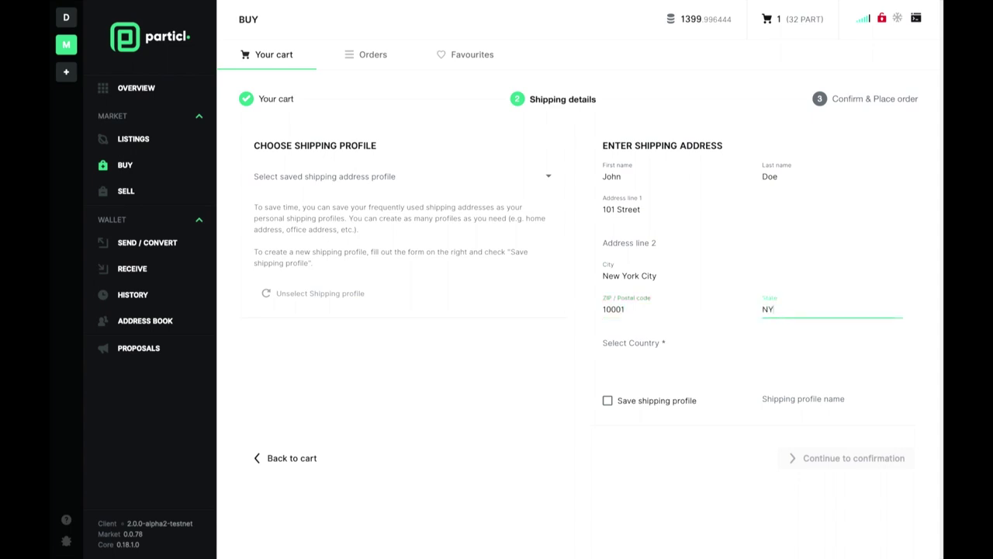
{"action": "key", "text": "Tab"}
{"action": "type", "text": "United S"}
{"action": "left_click", "coordinate": [687, 379]}
- Choose to save the address as a shipping profile and enter a profile name
{"action": "left_click", "coordinate": [608, 401]}
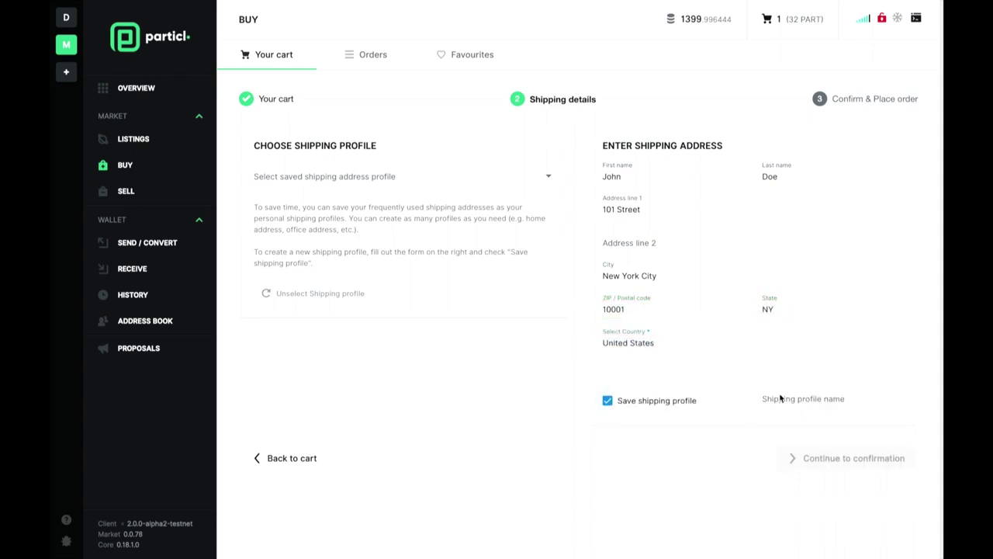
{"action": "left_click", "coordinate": [780, 397]}
{"action": "type", "text": "John o"}
{"action": "key", "text": "BackSpace"}
{"action": "key", "text": "BackSpace"}
{"action": "key", "text": "BackSpace"}
{"action": "key", "text": "BackSpace"}
{"action": "key", "text": "BackSpace"}
{"action": "key", "text": "BackSpace"}
{"action": "key", "text": "BackSpace"}
{"action": "key", "text": "BackSpace"}
{"action": "key", "text": "BackSpace"}
{"action": "key", "text": "BackSpace"}
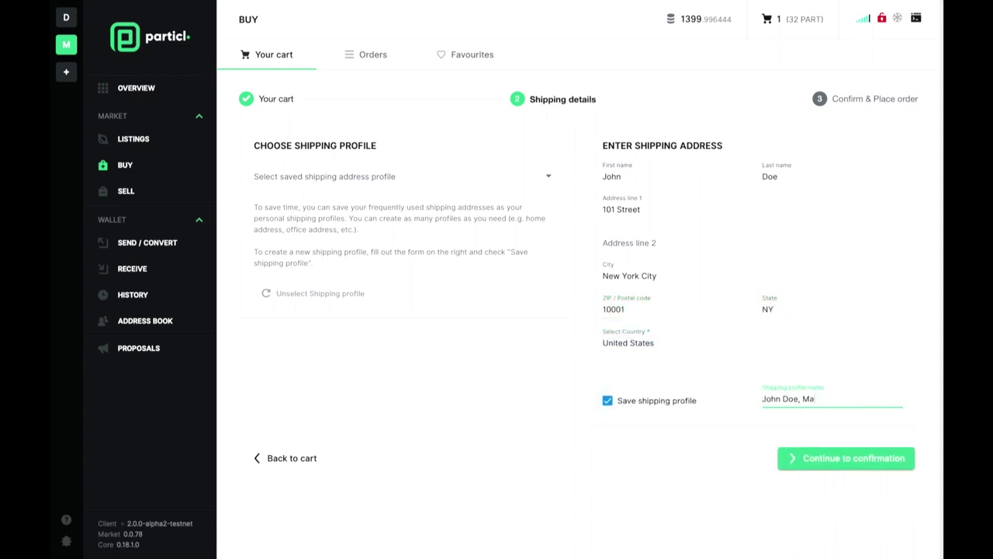